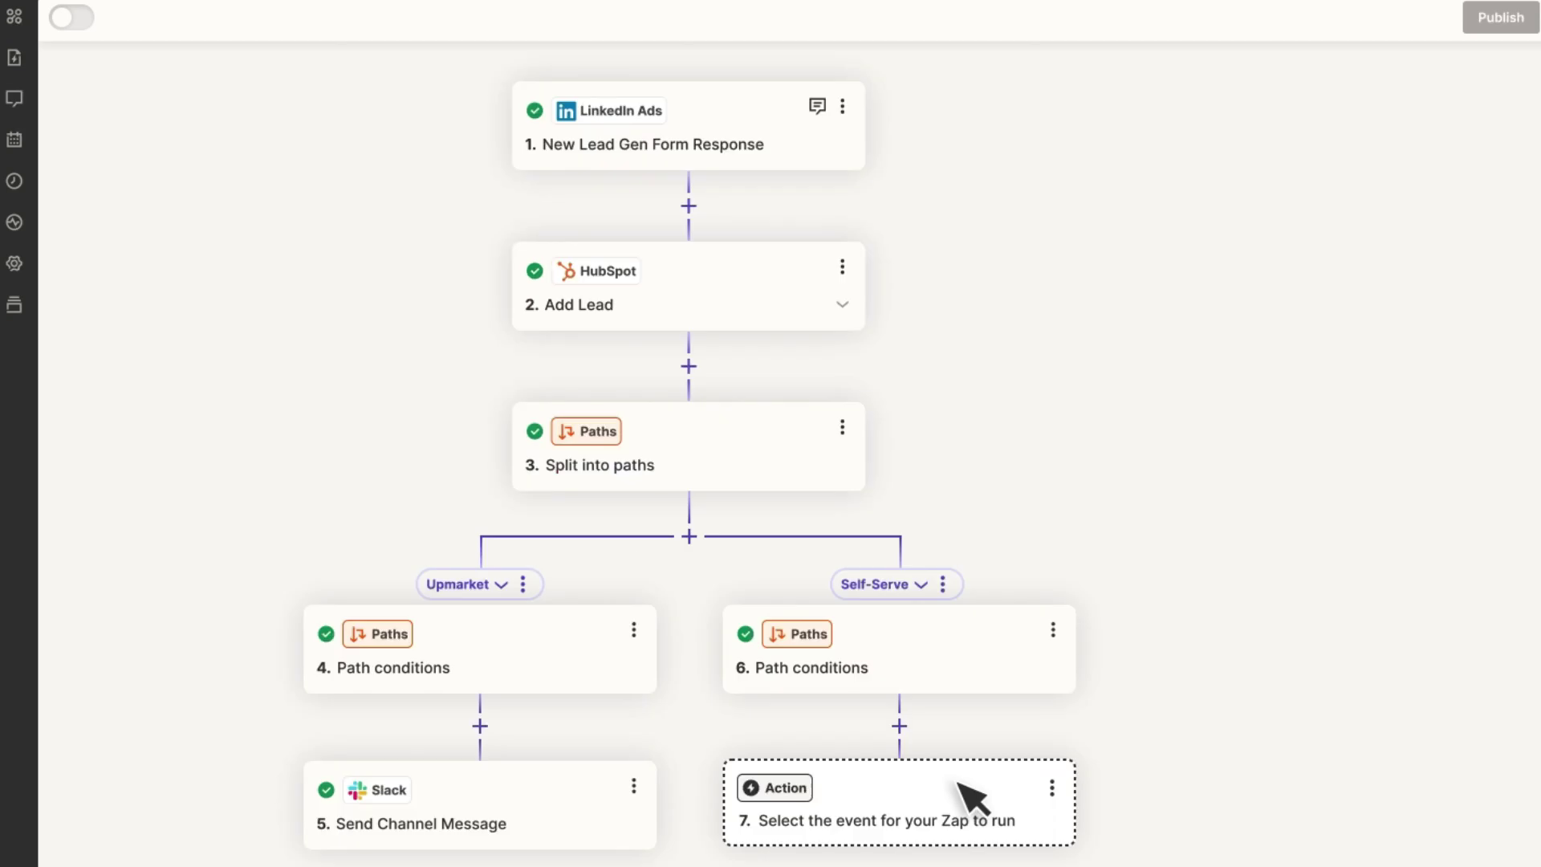
# Make the empty action a ChatGPT step, then view the FAQbot chatbot and table templates pages.
pyautogui.click(957, 780)
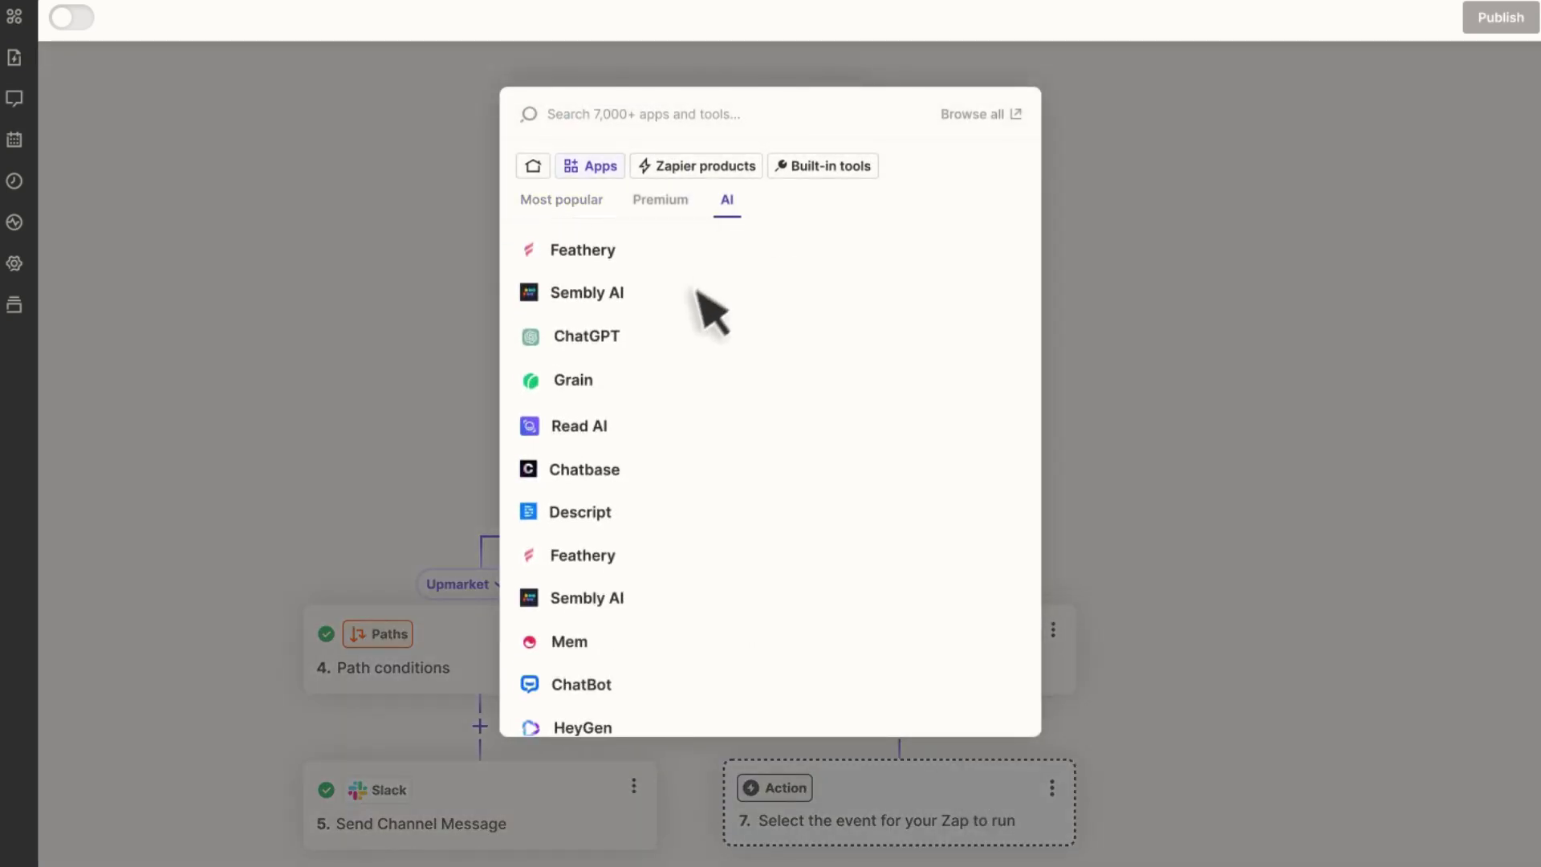
pyautogui.click(587, 336)
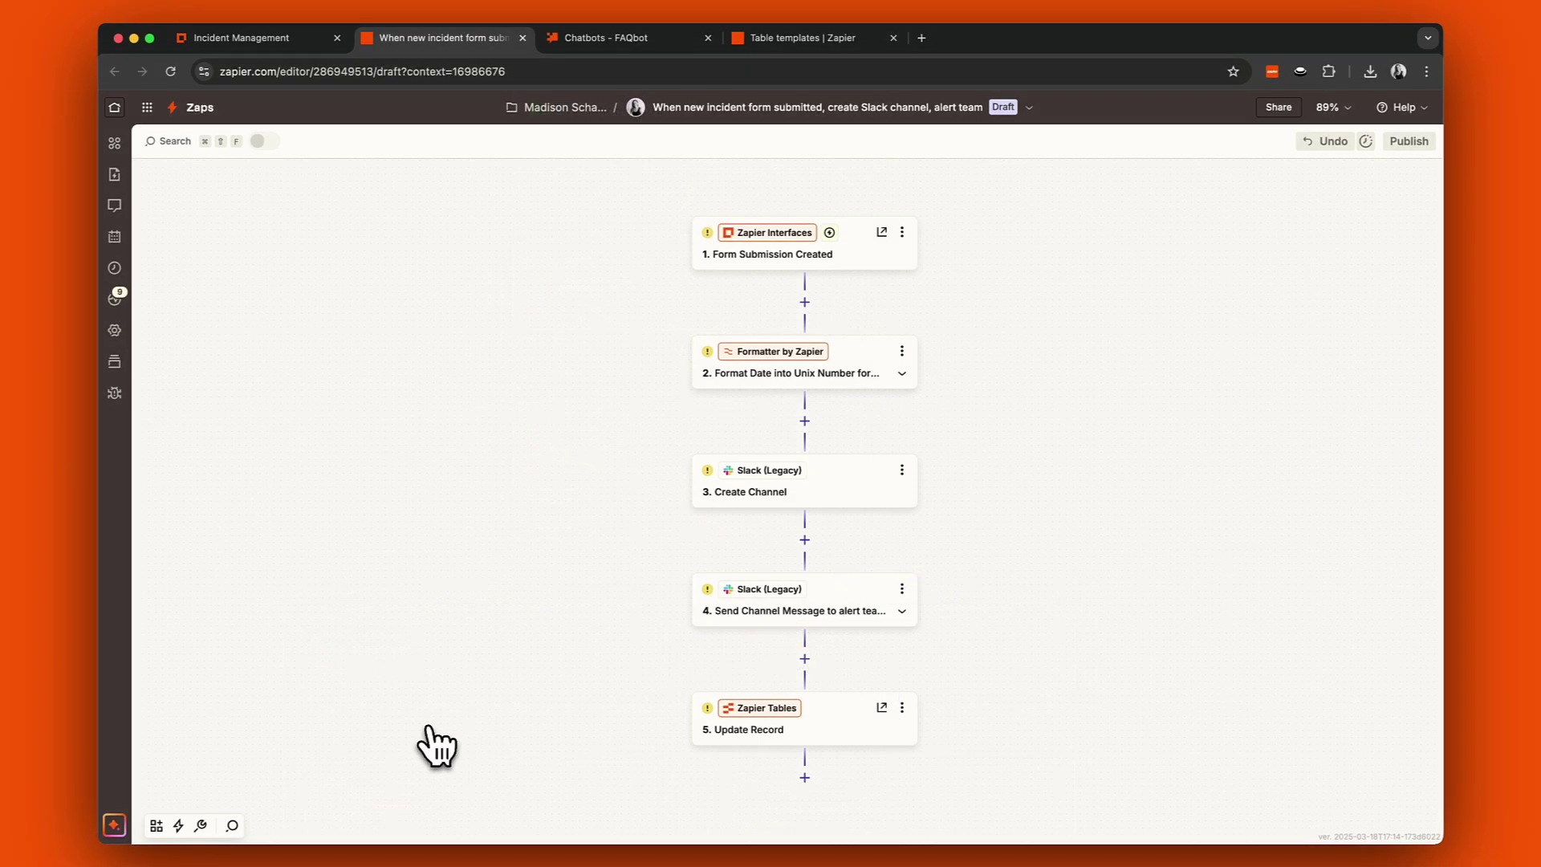
pyautogui.click(610, 38)
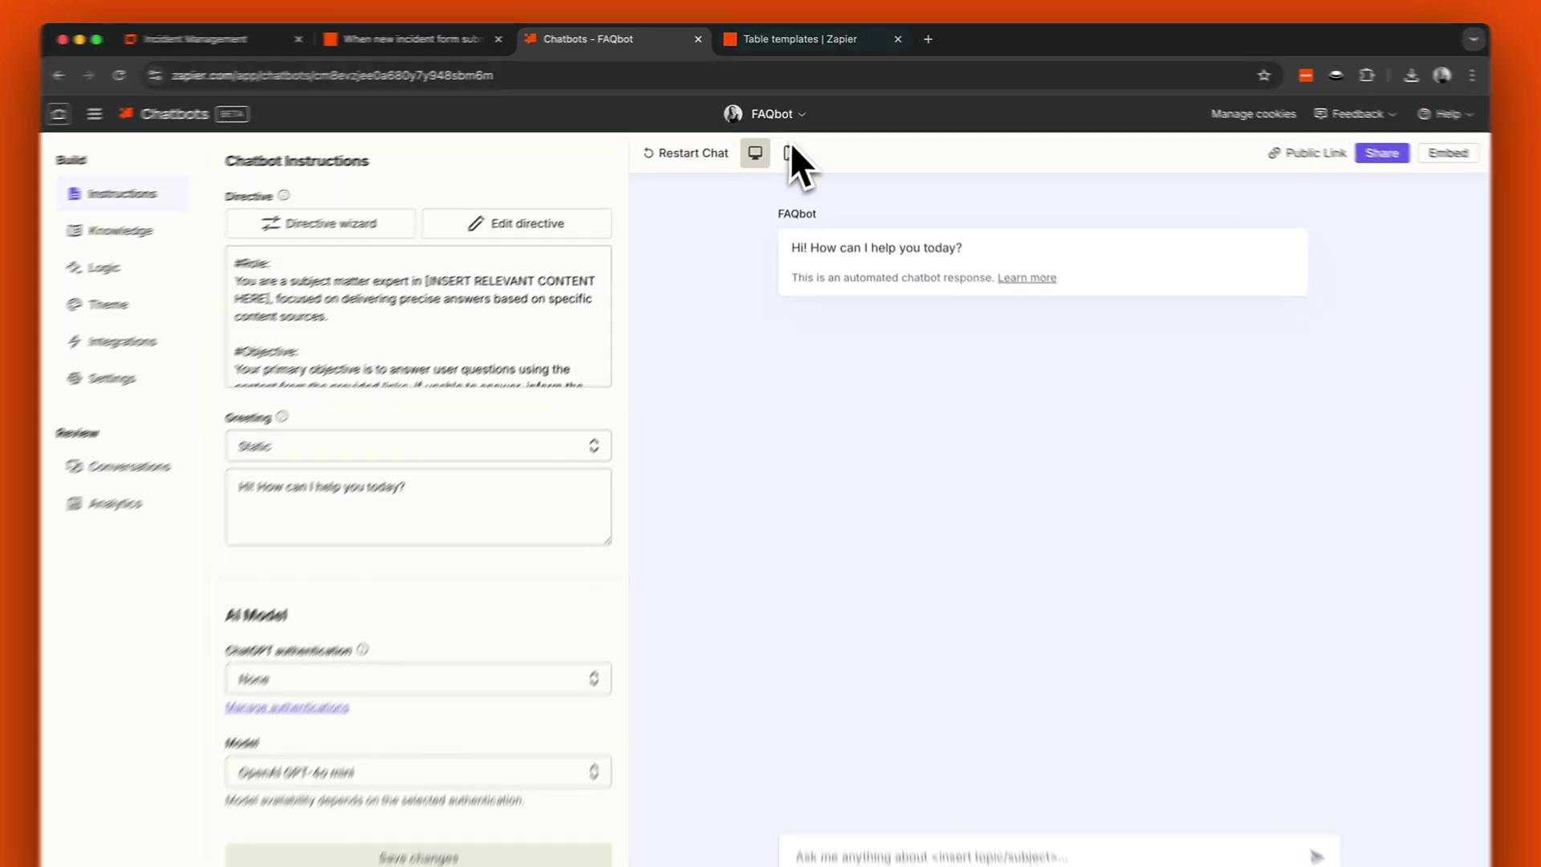
pyautogui.click(811, 37)
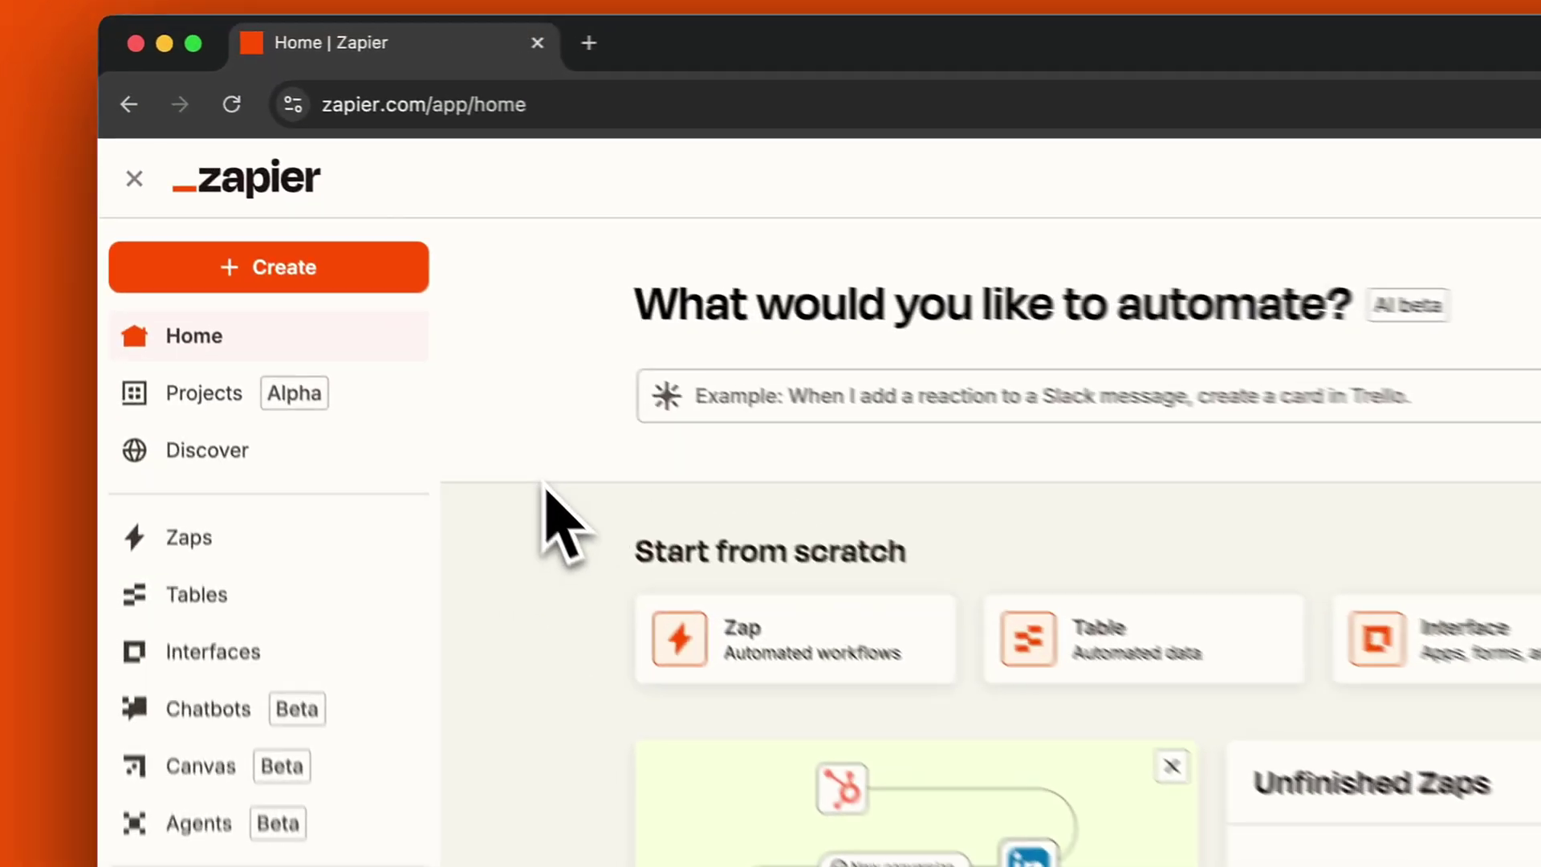
# Start a blank interface from scratch, add a Form component, and skip choosing its data source.
pyautogui.click(413, 279)
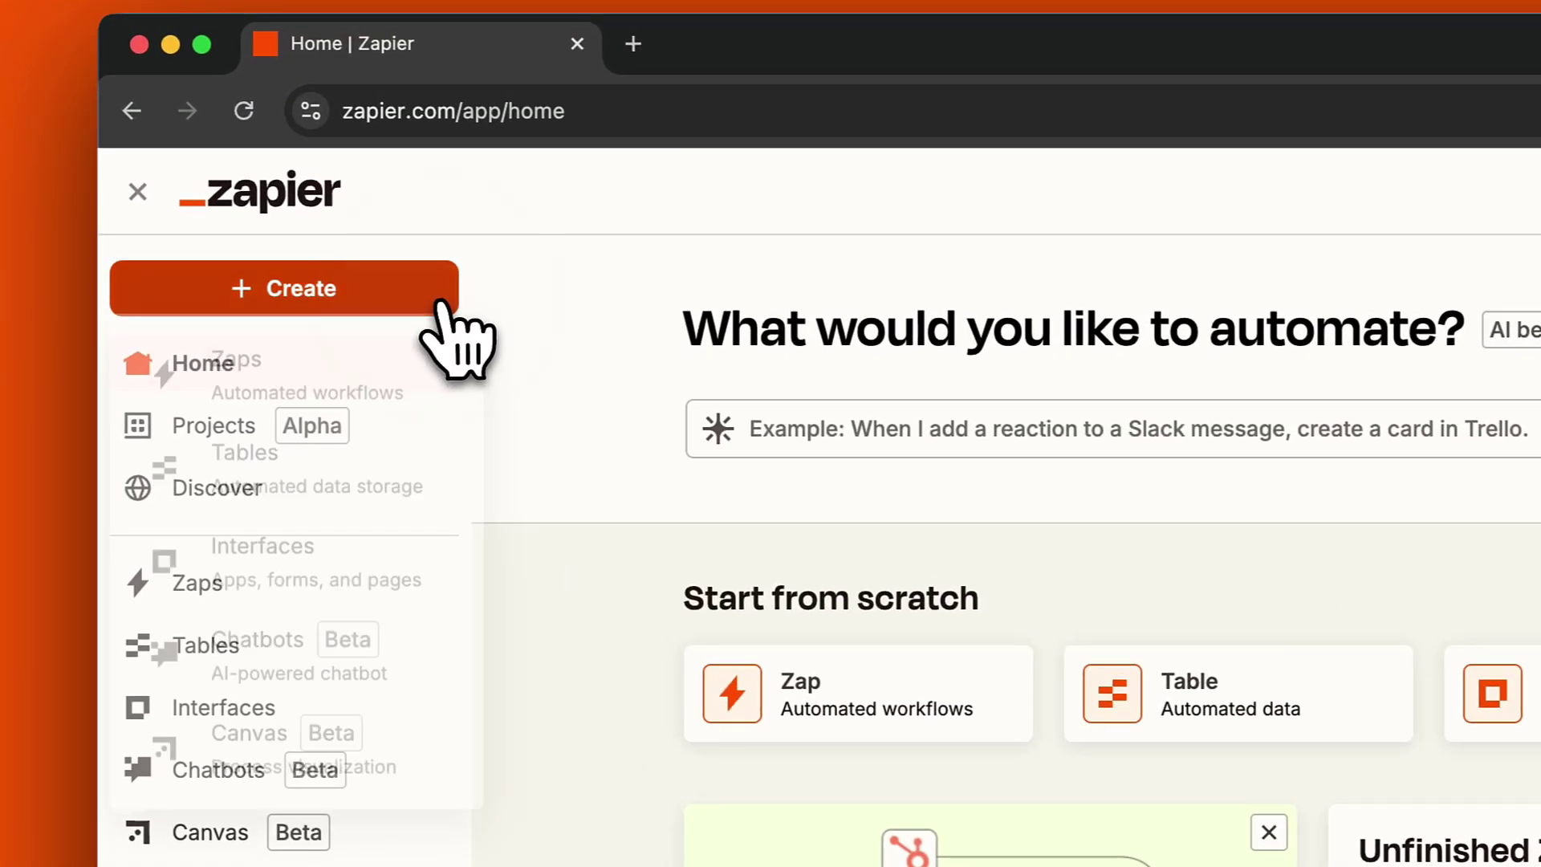
pyautogui.click(336, 574)
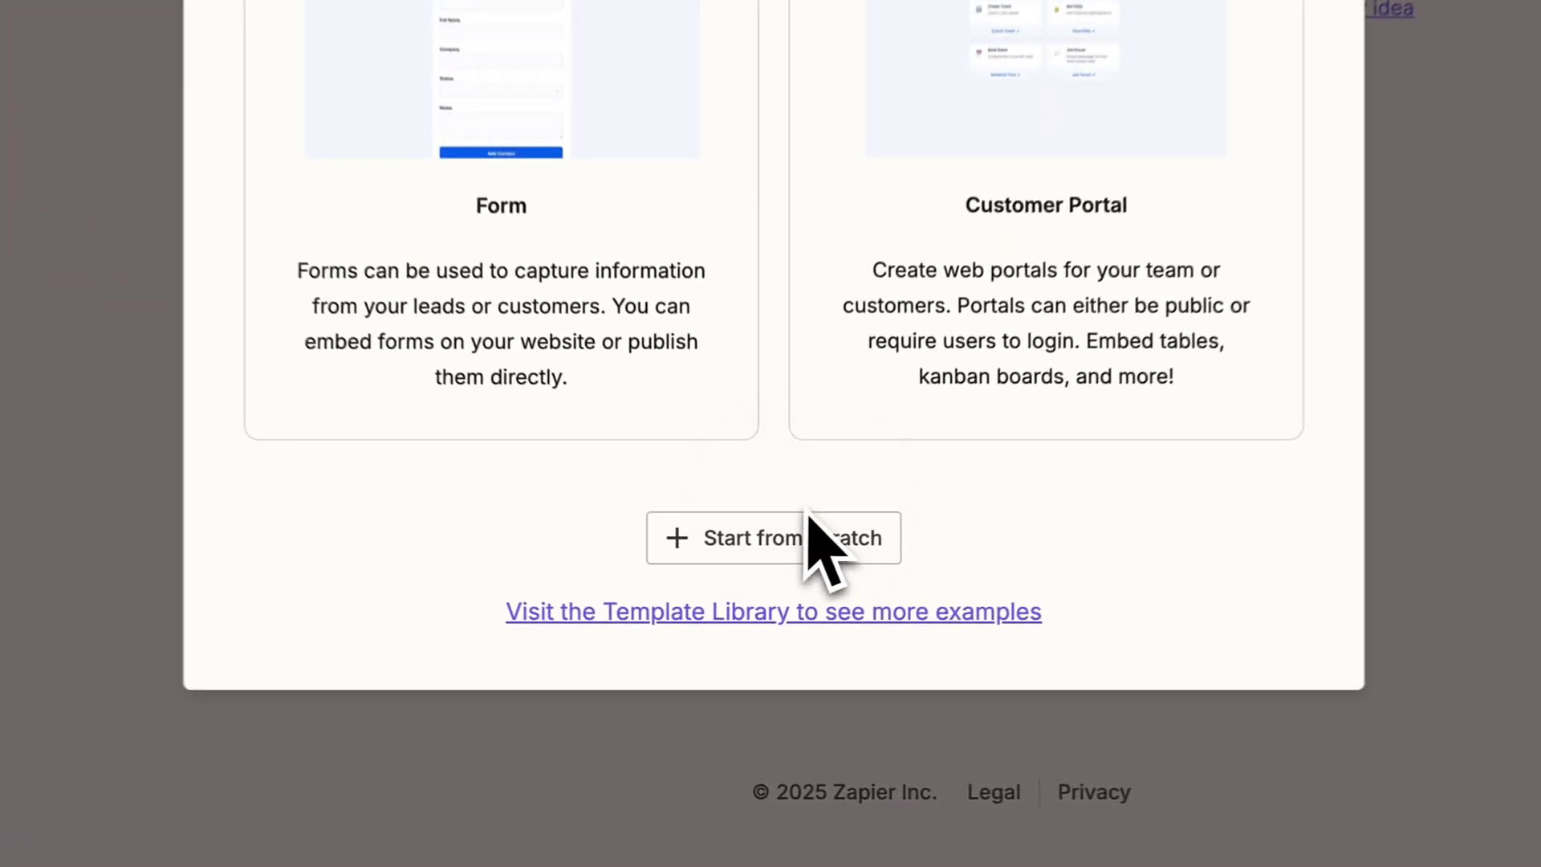
pyautogui.click(790, 648)
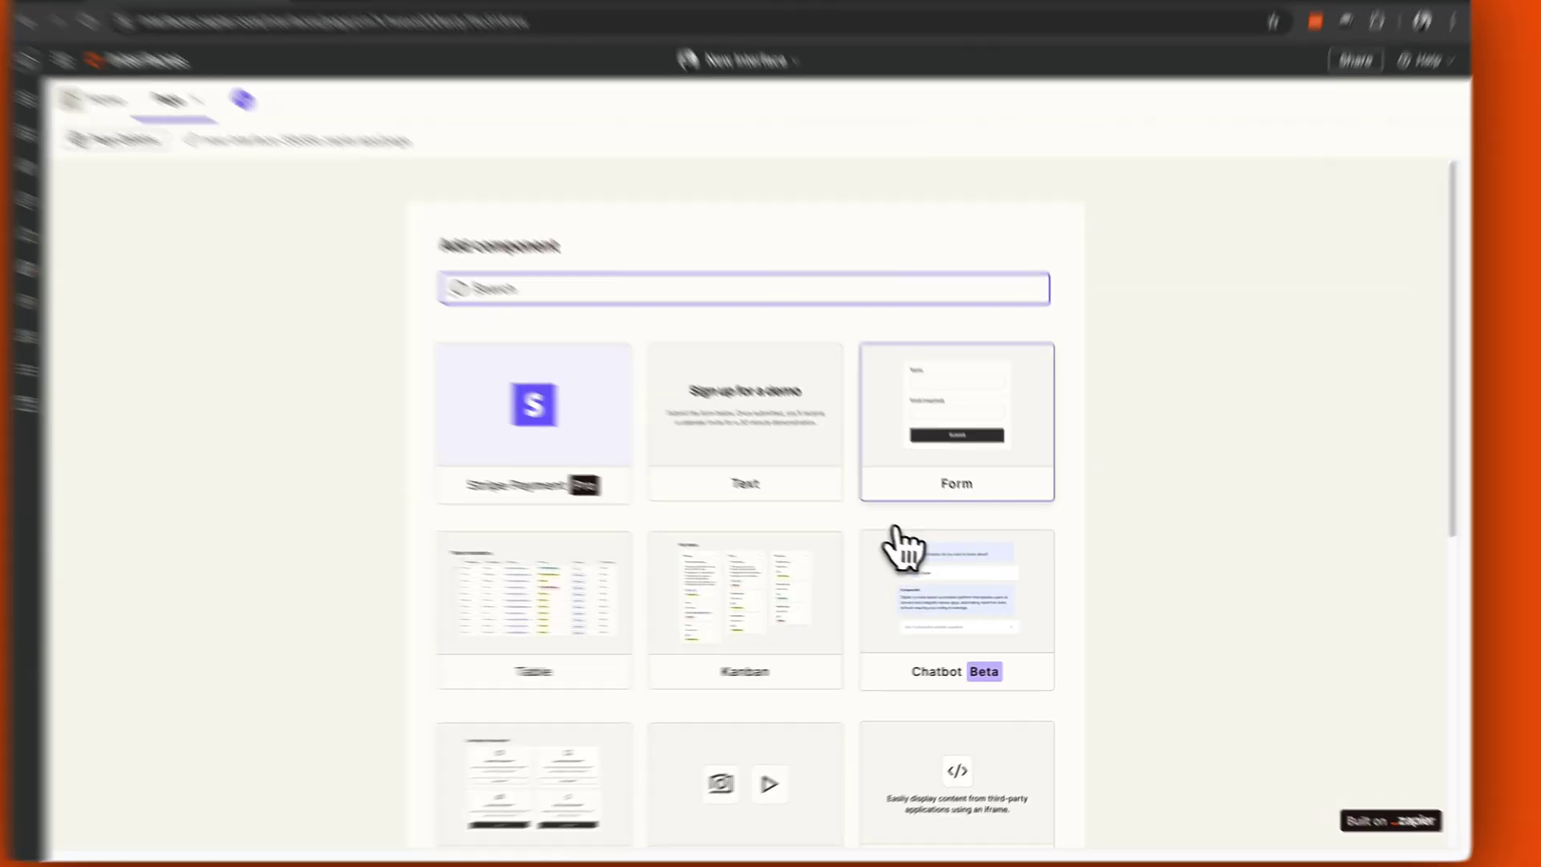
pyautogui.click(967, 474)
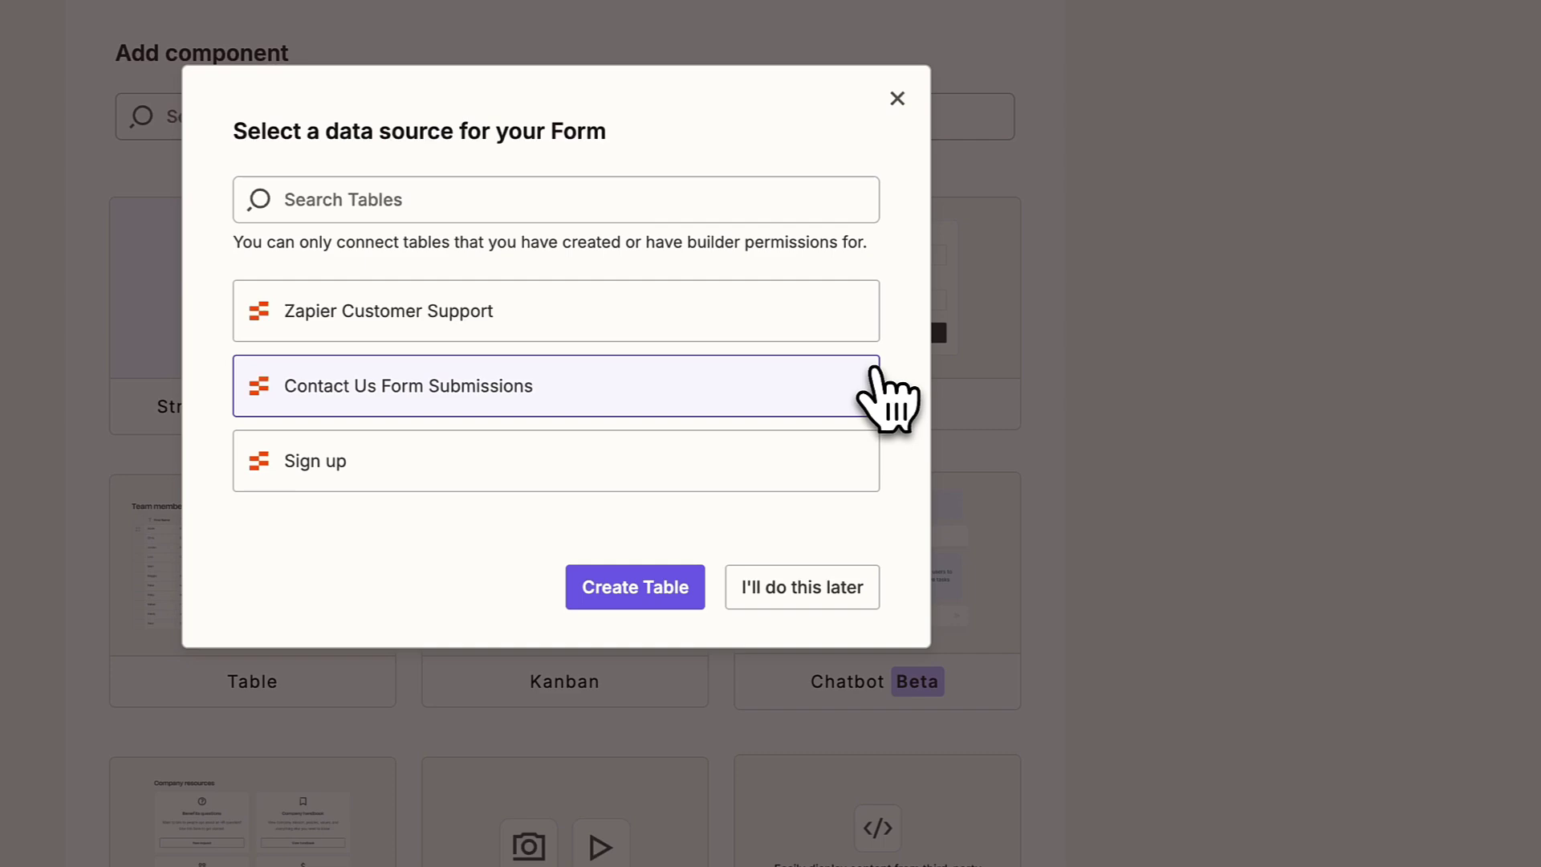
pyautogui.click(813, 590)
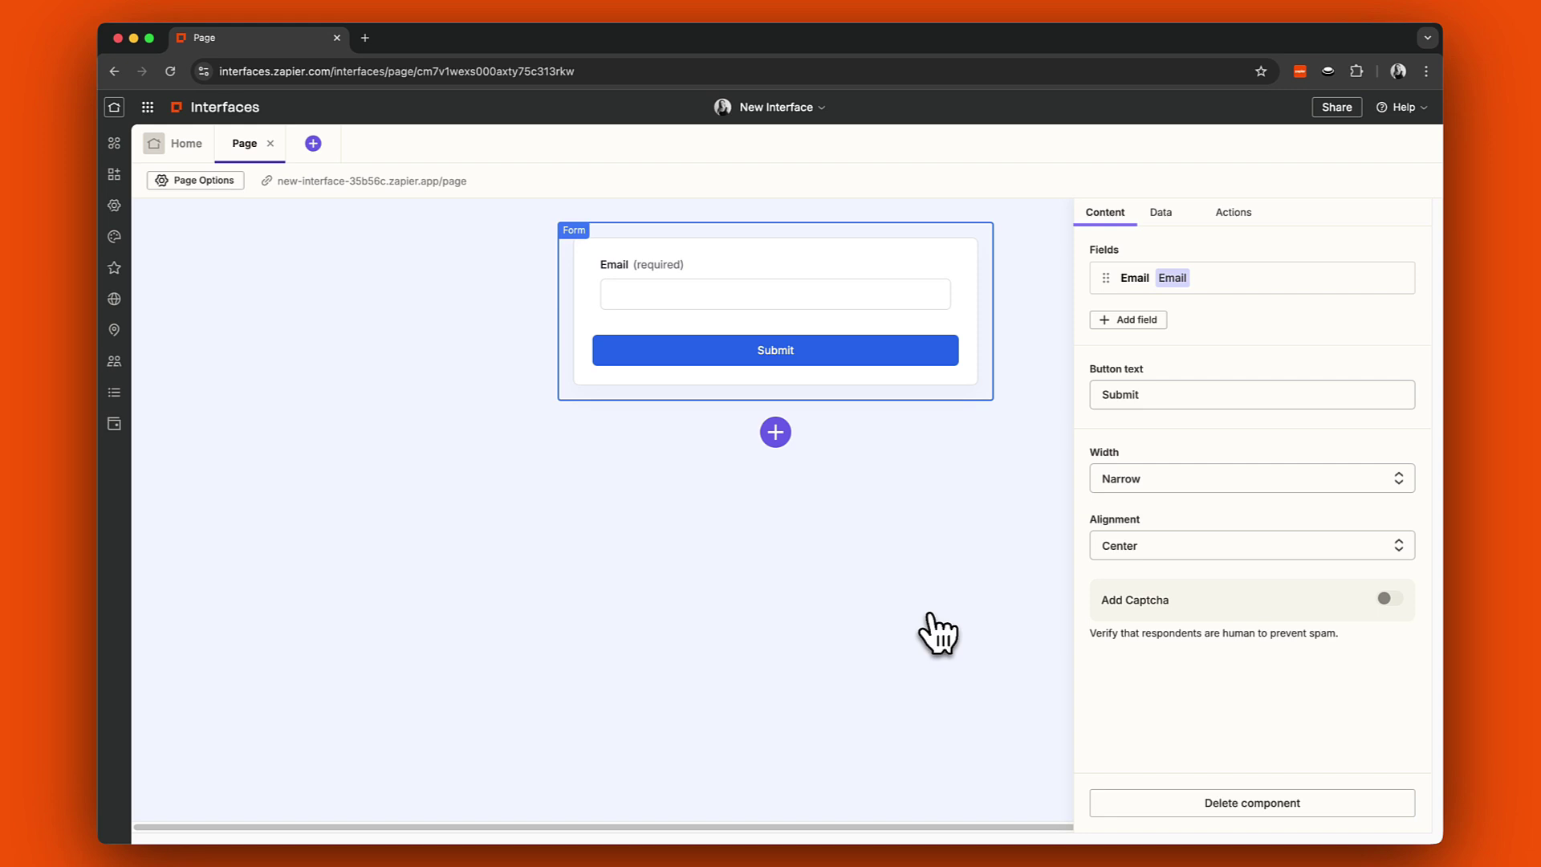
# Add a required short-text Name field and drag it above Email in the field list.
pyautogui.click(1136, 320)
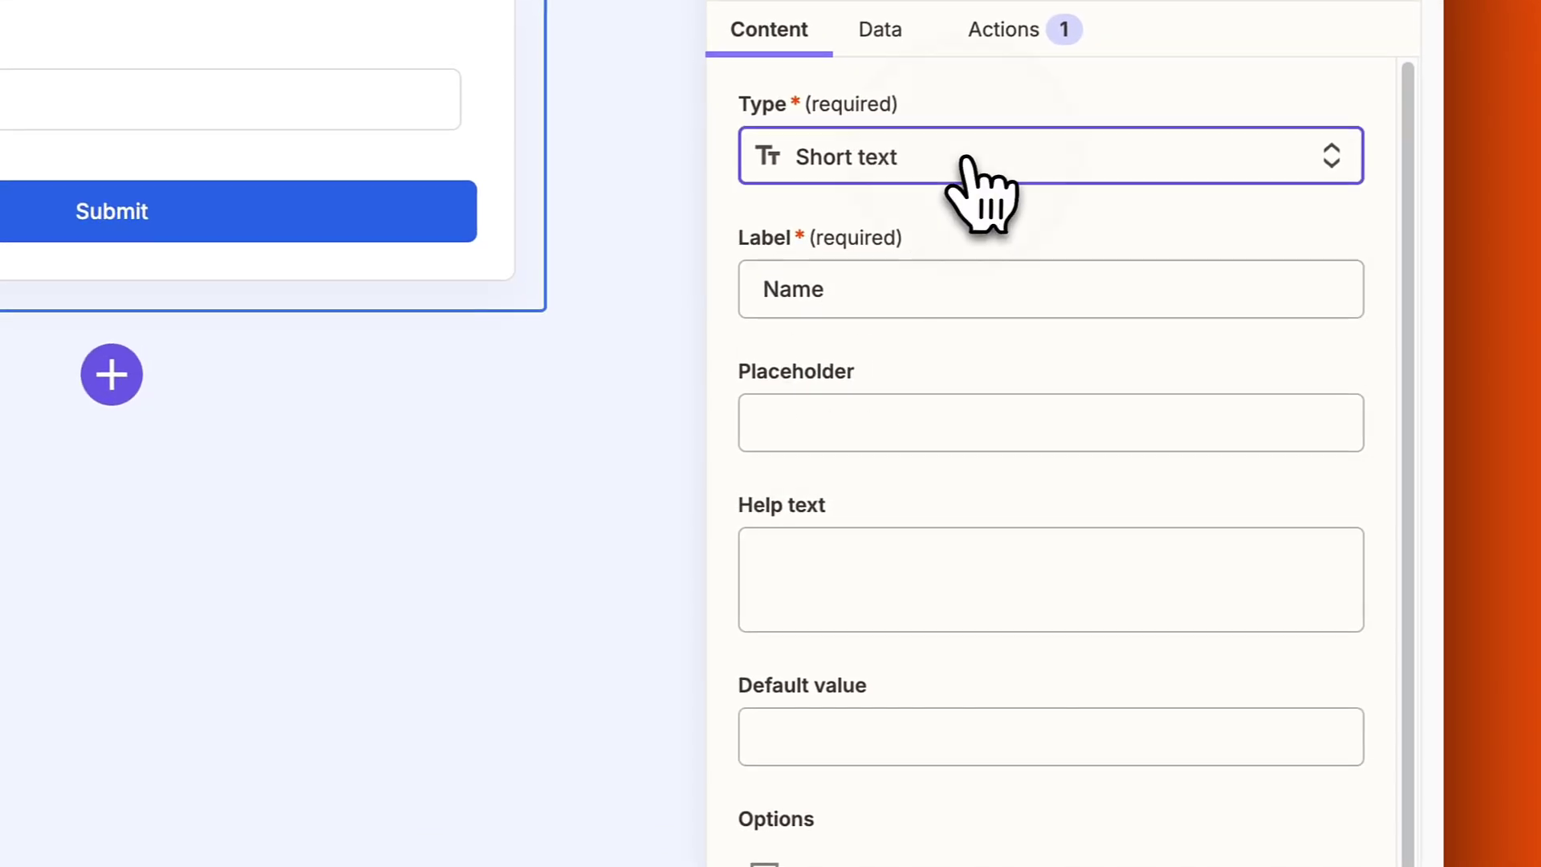
pyautogui.click(1207, 323)
pyautogui.click(937, 235)
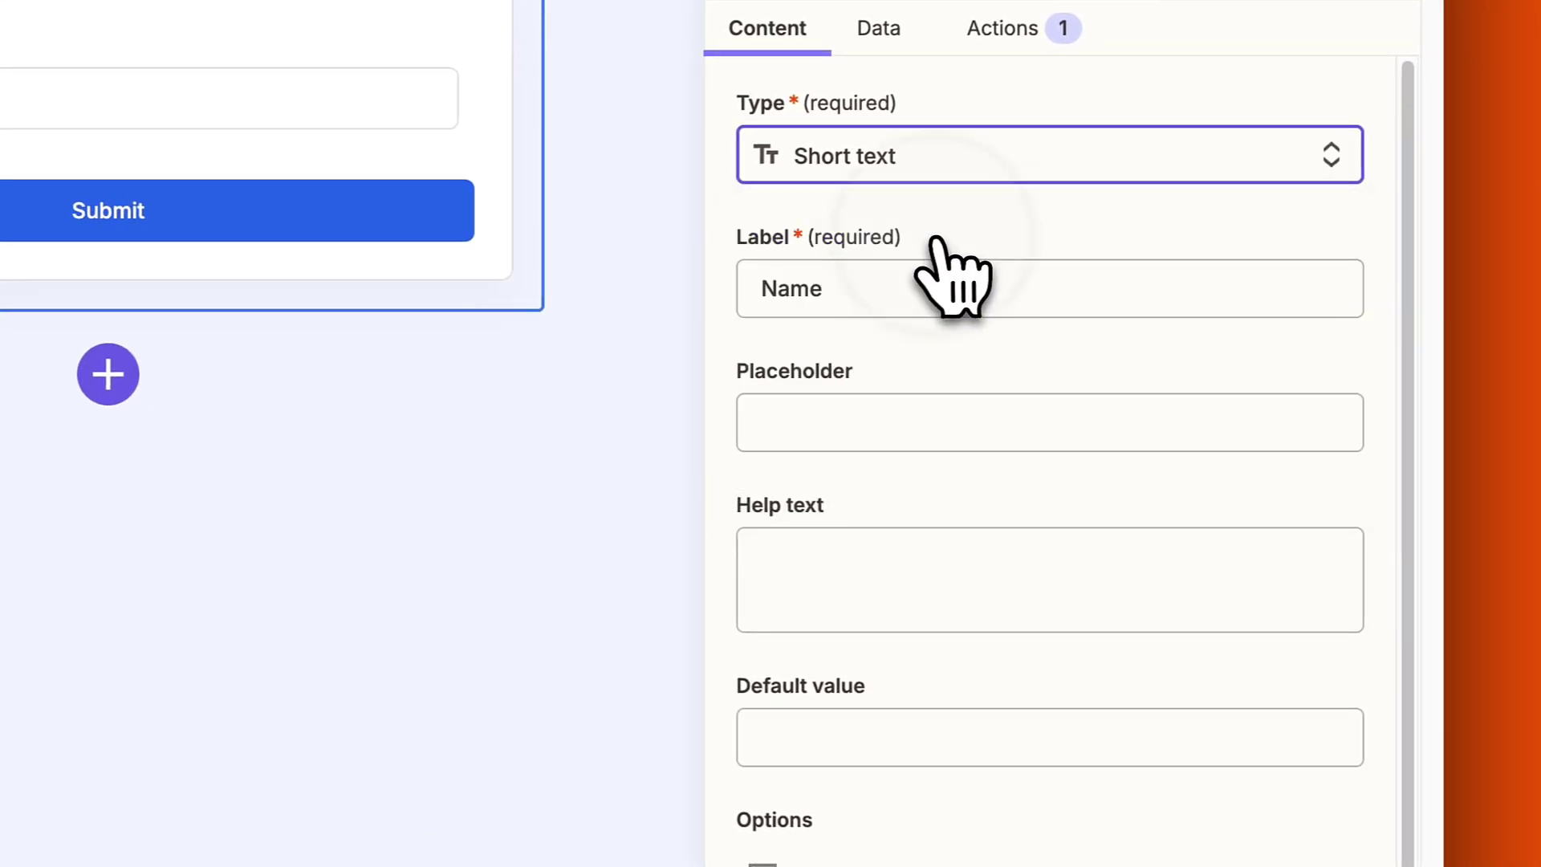
pyautogui.click(765, 556)
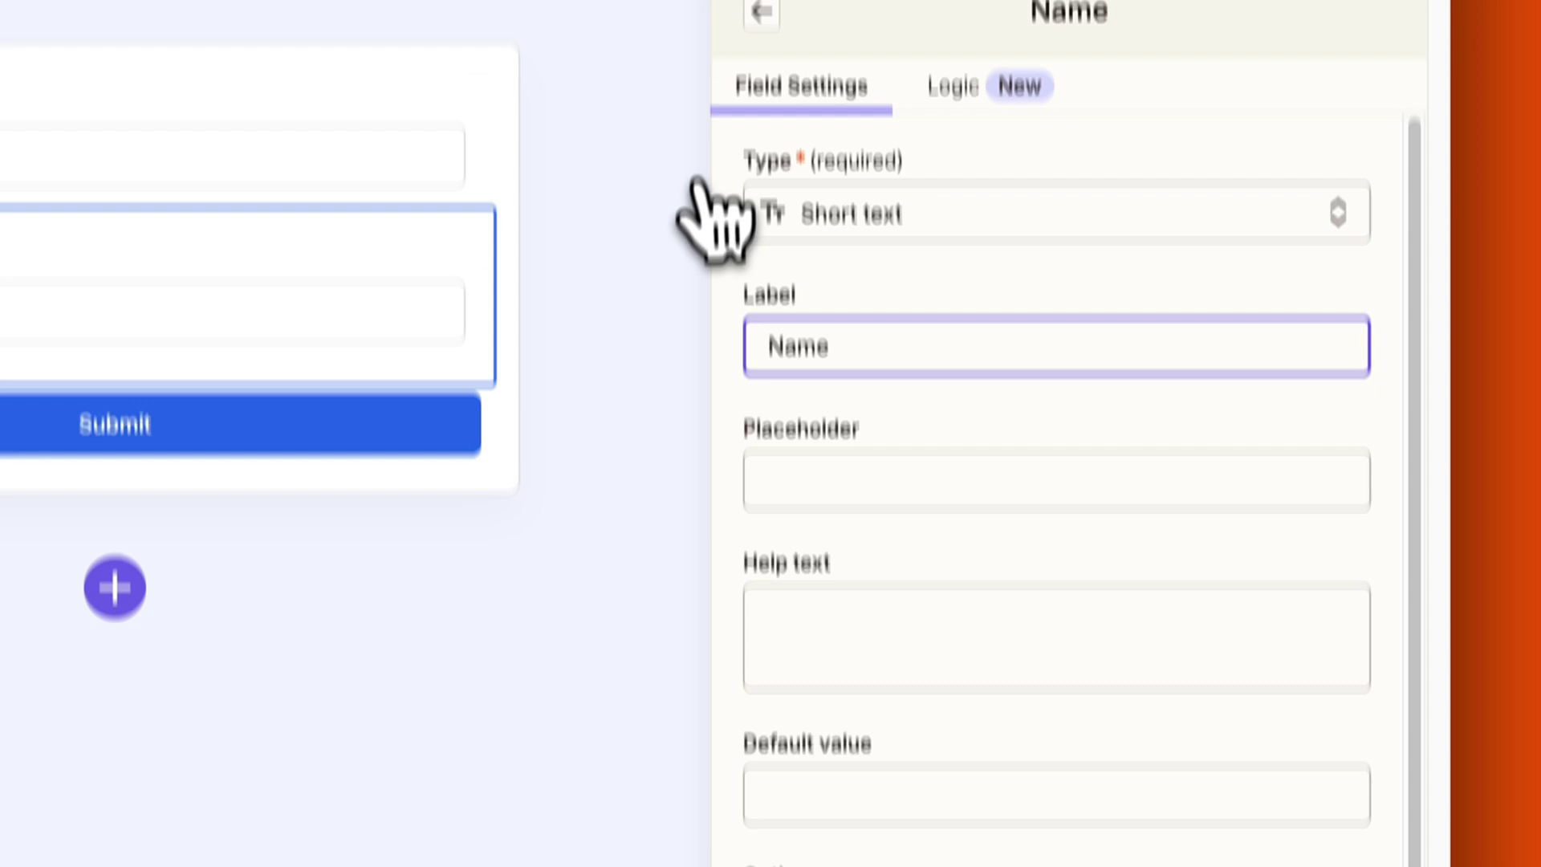
pyautogui.click(757, 12)
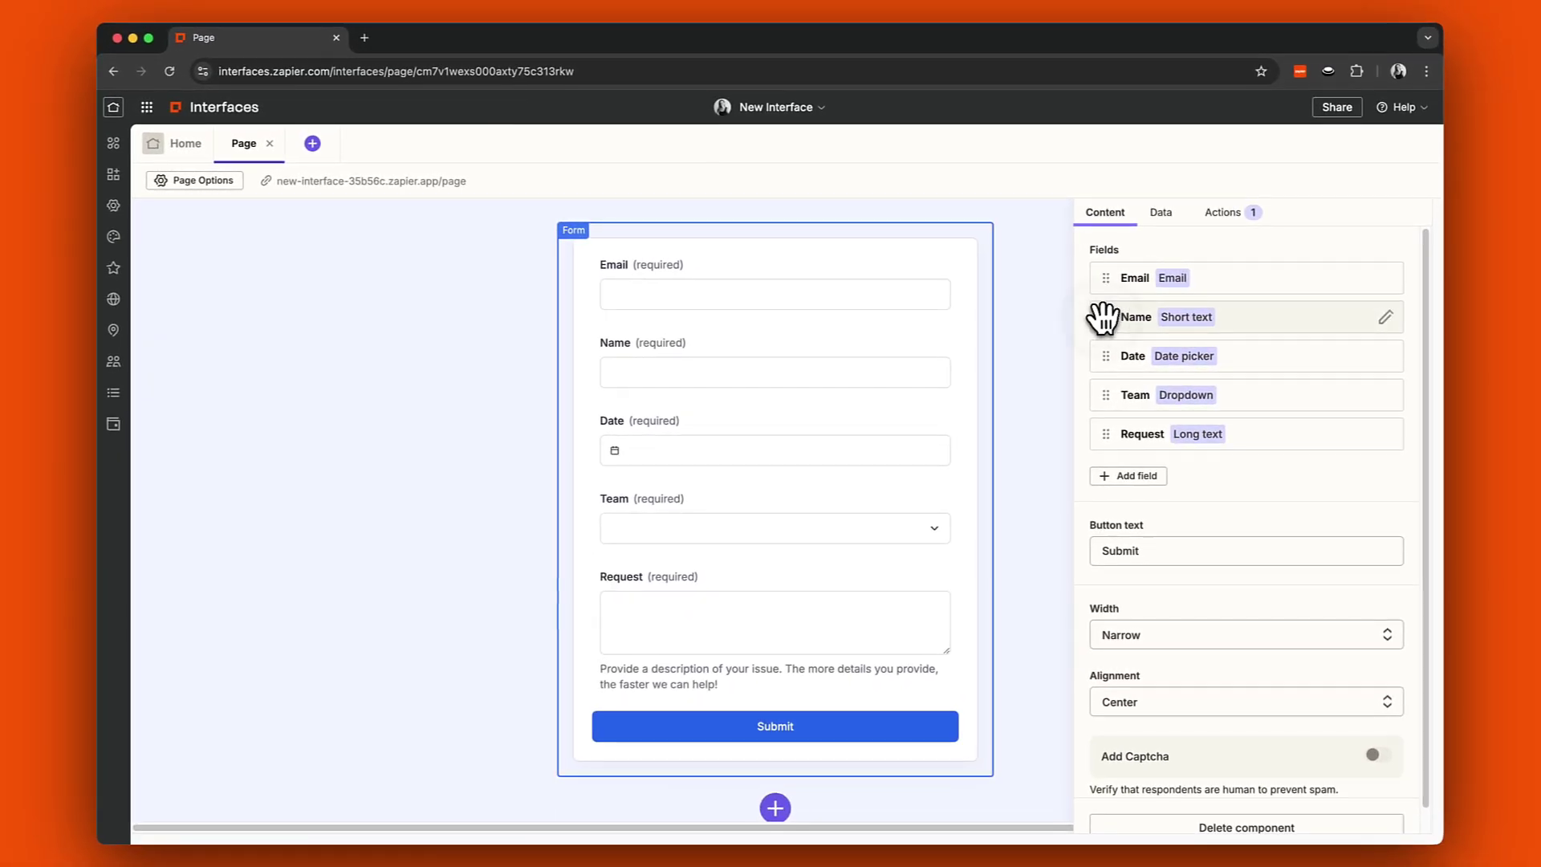
pyautogui.moveTo(1105, 313); pyautogui.dragTo(1106, 279)
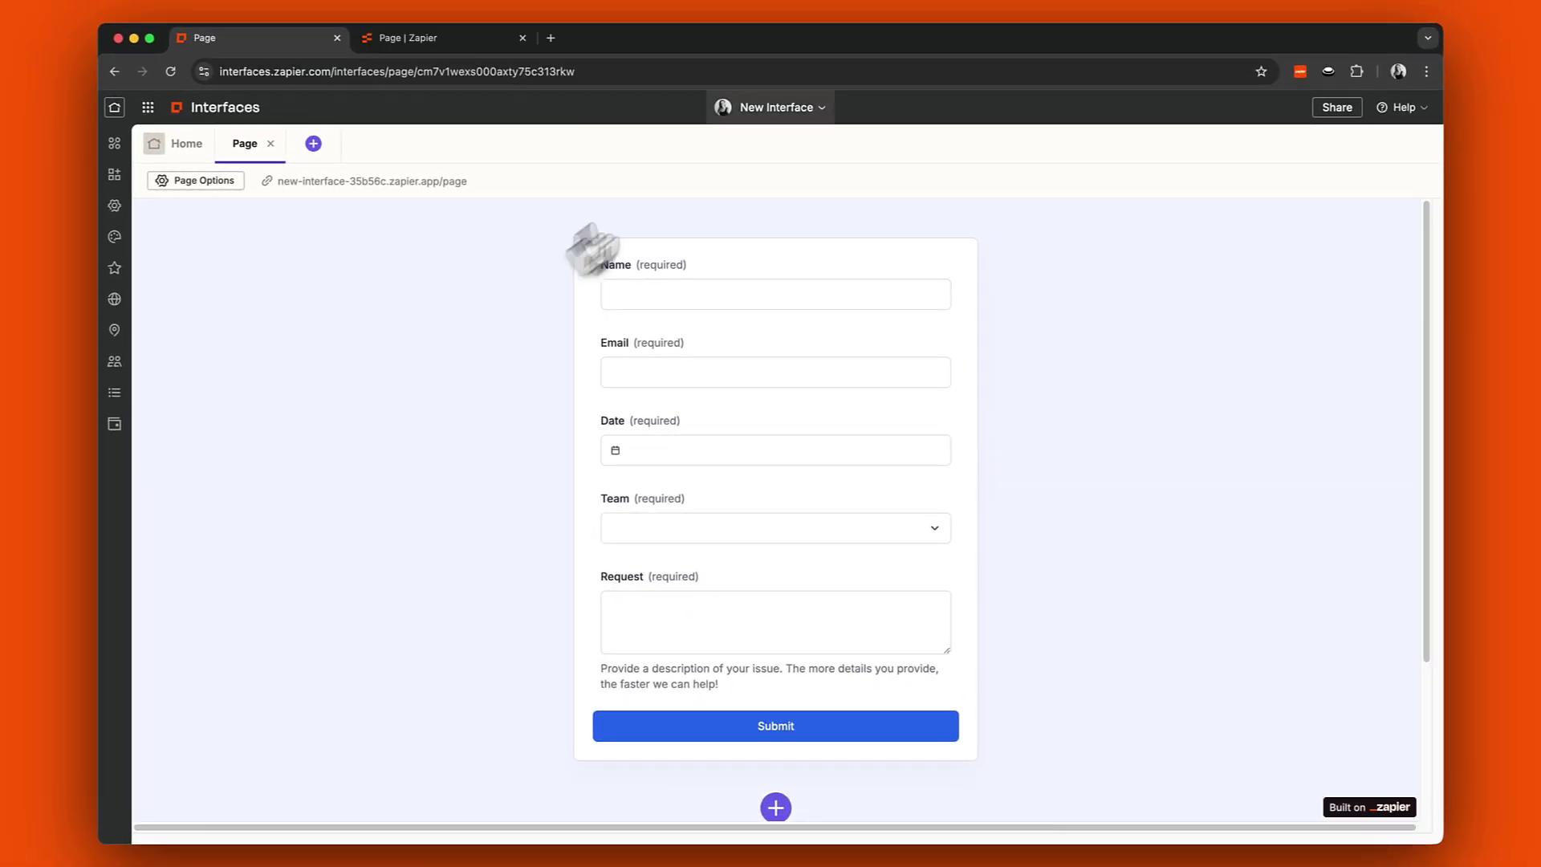
pyautogui.click(799, 108)
# Rename the interface to 'IT Support Form'.
pyautogui.click(767, 150)
pyautogui.write('IT S')
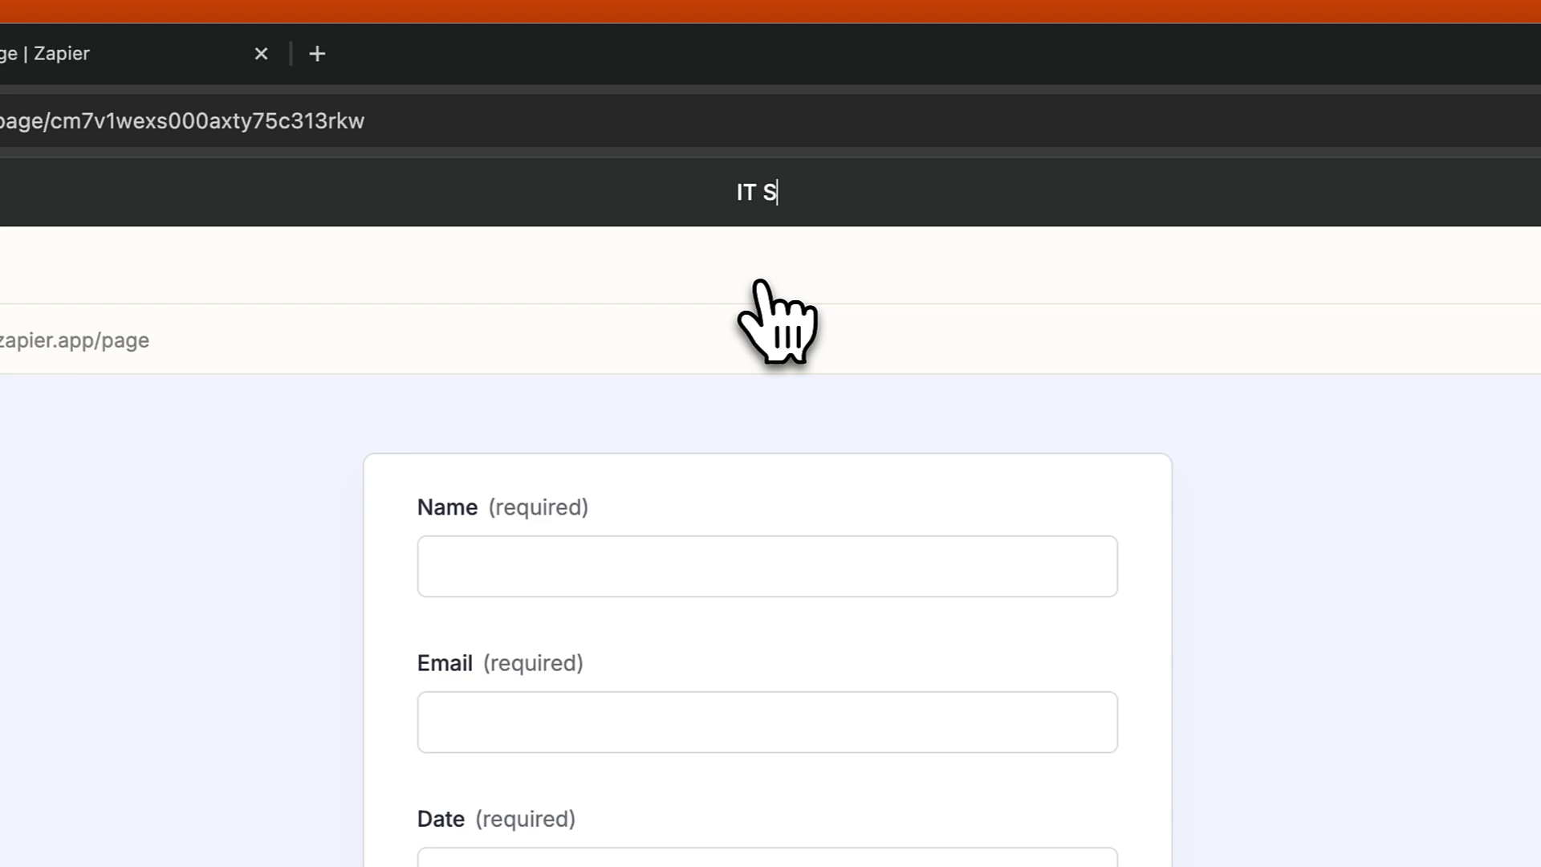
pyautogui.write('upport Form')
pyautogui.press('Return')
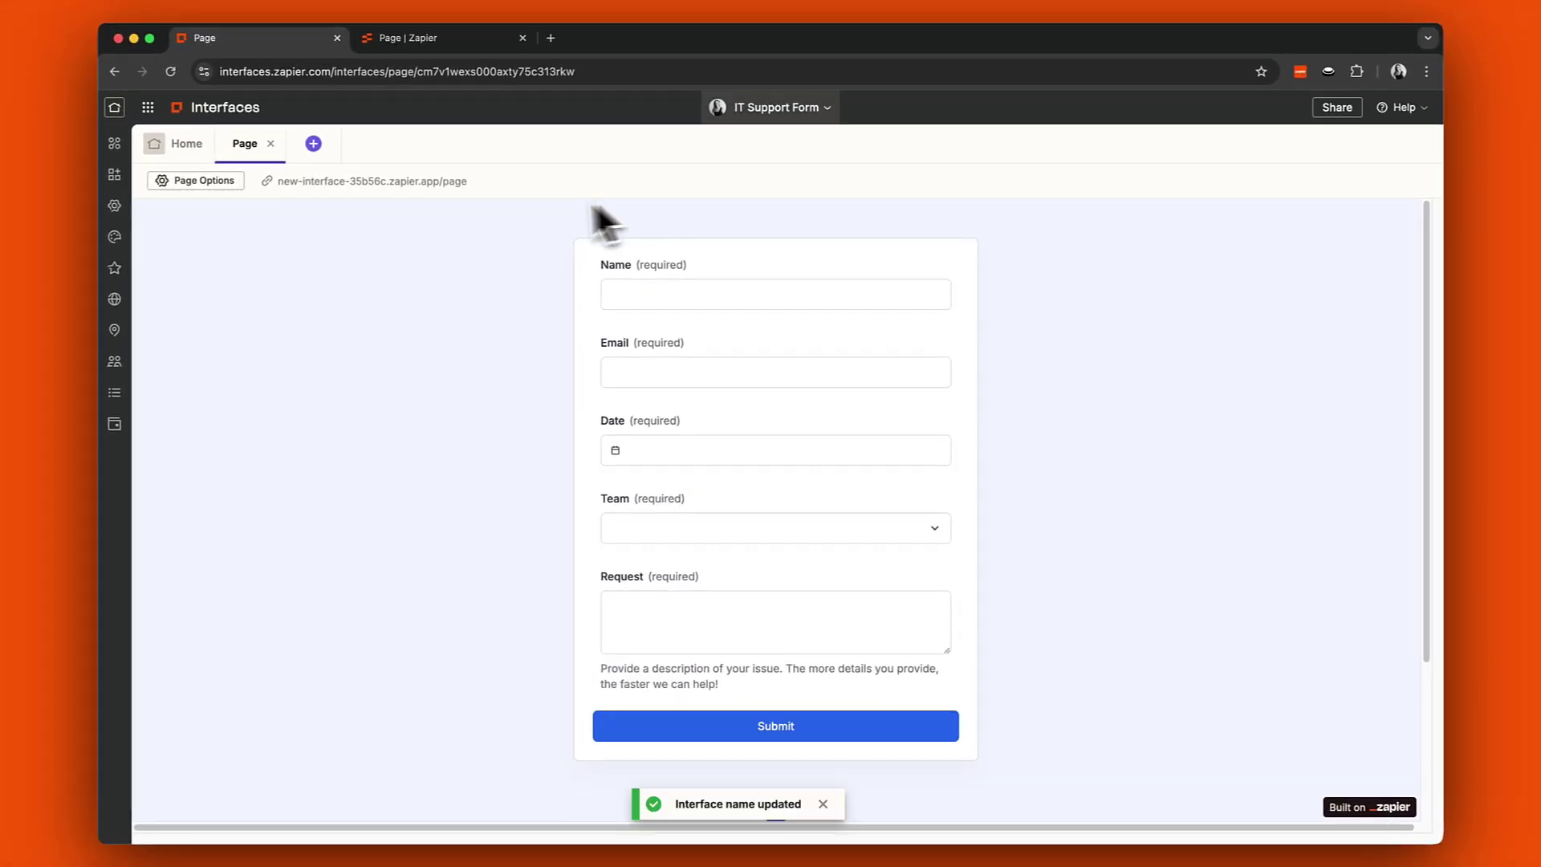
# Open the live form and store its responses in a new Page table.
pyautogui.click(455, 191)
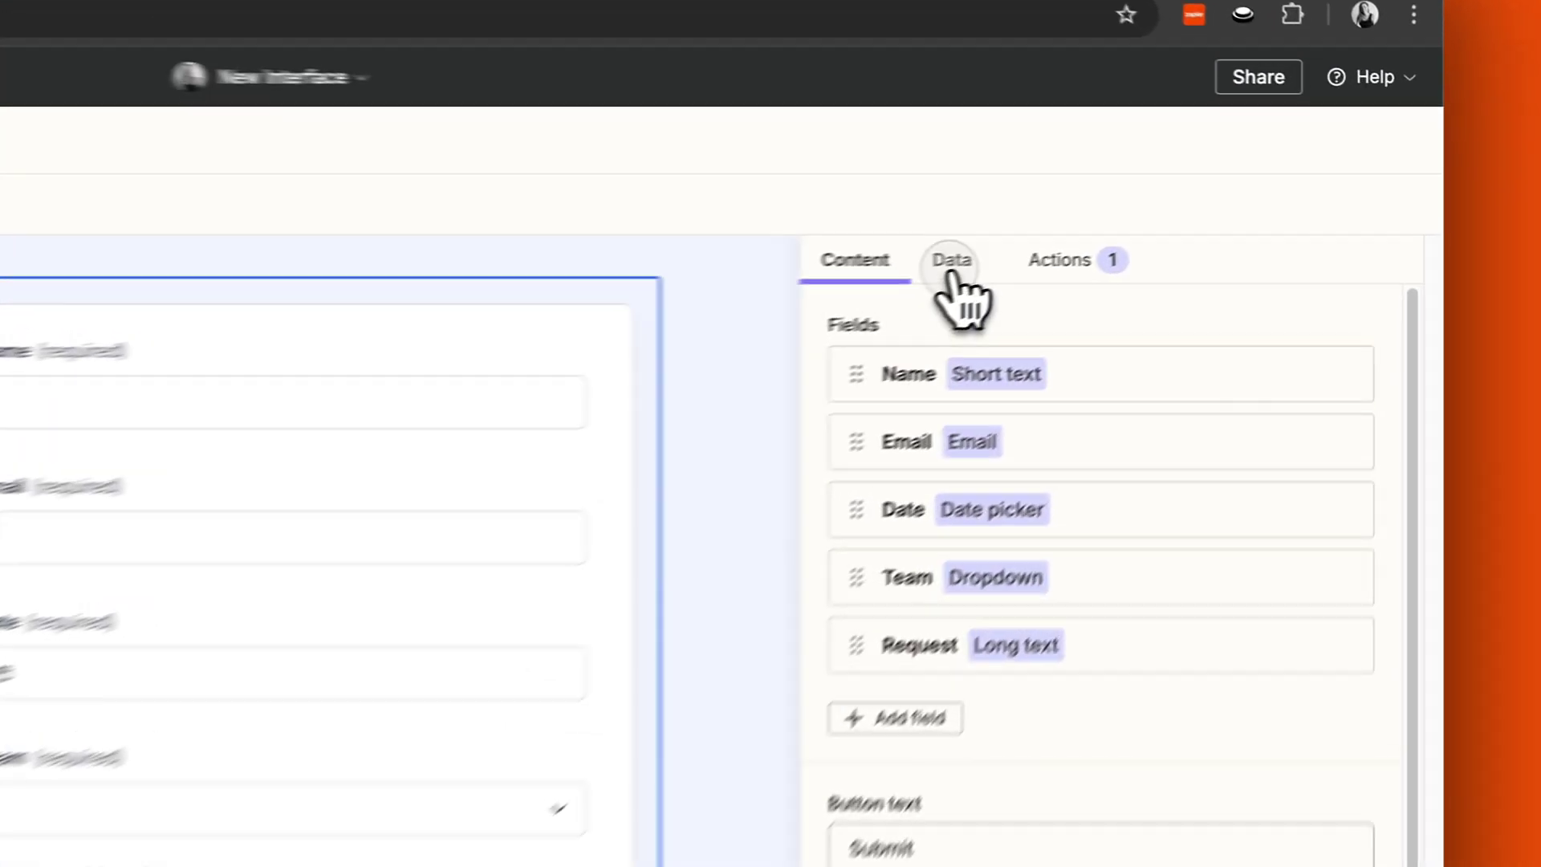
pyautogui.click(950, 275)
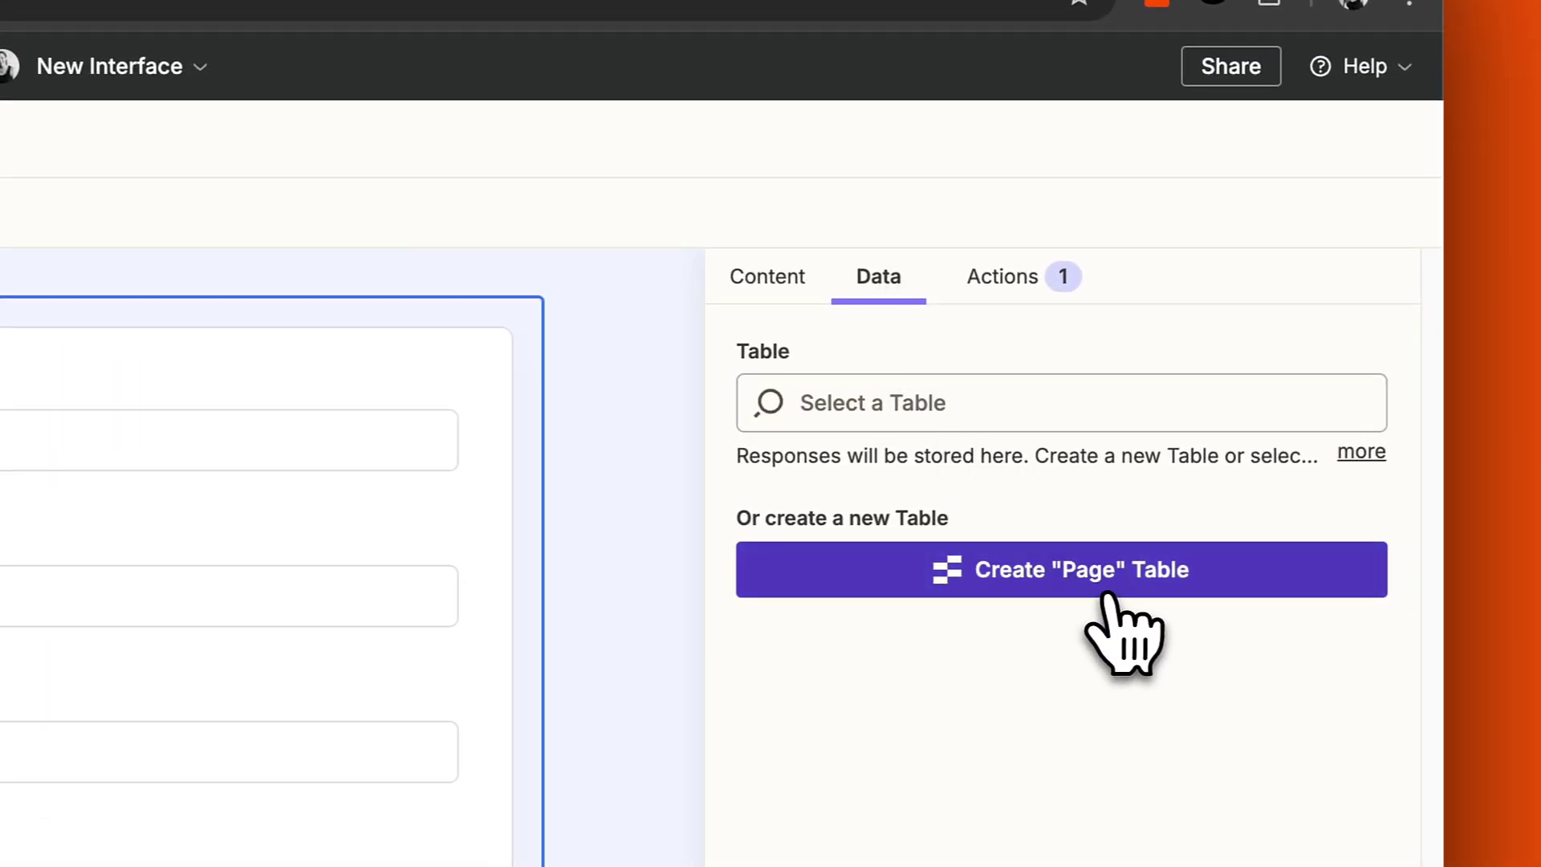
pyautogui.click(1106, 595)
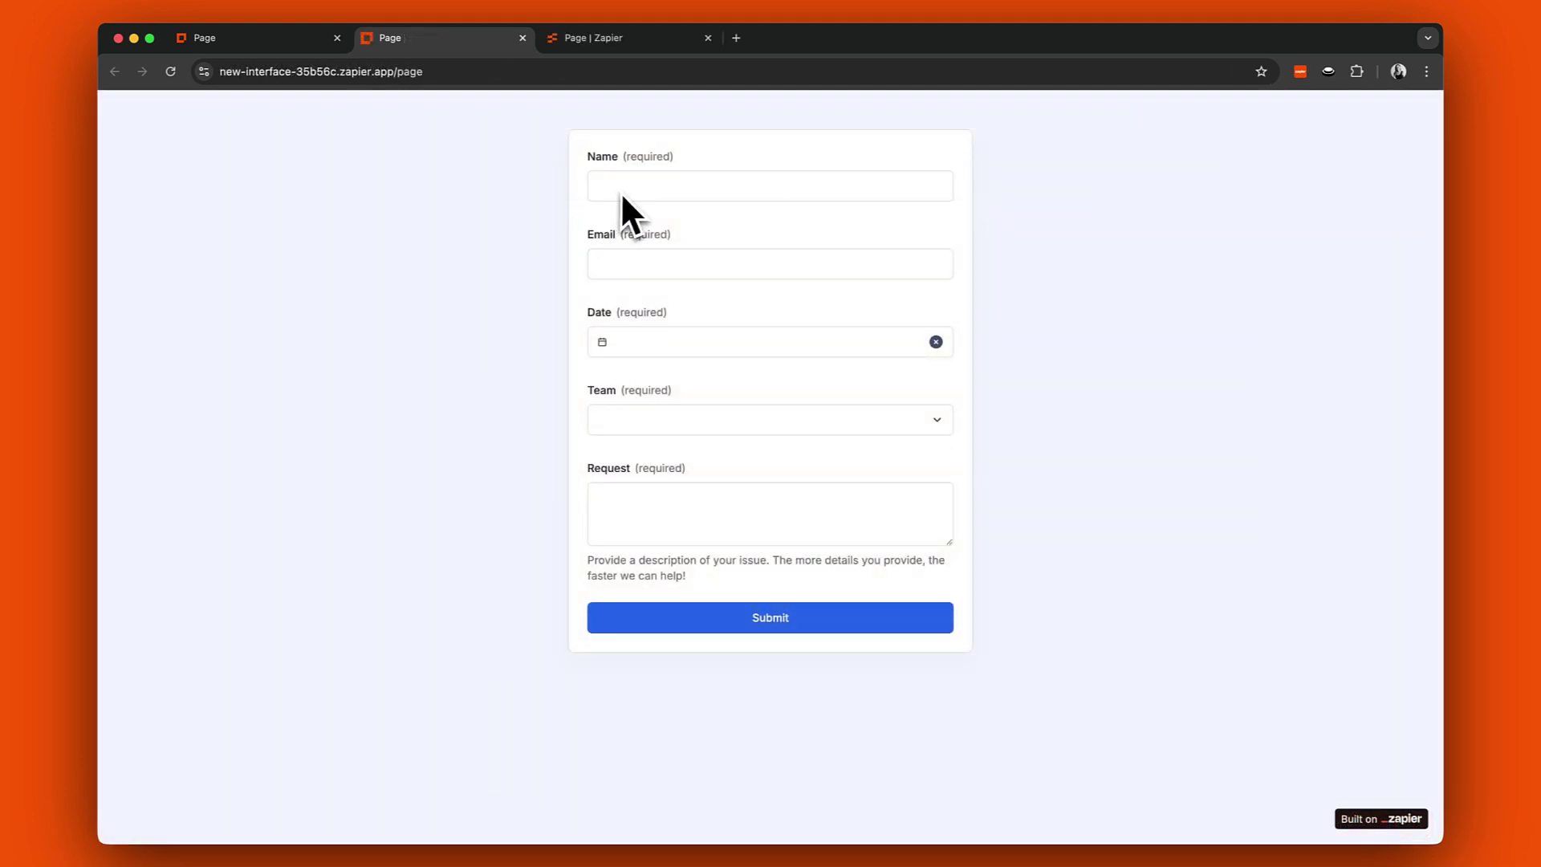
# Submit a test request dated Mar 4 for Engineering, then view it in the Page table.
pyautogui.click(613, 265)
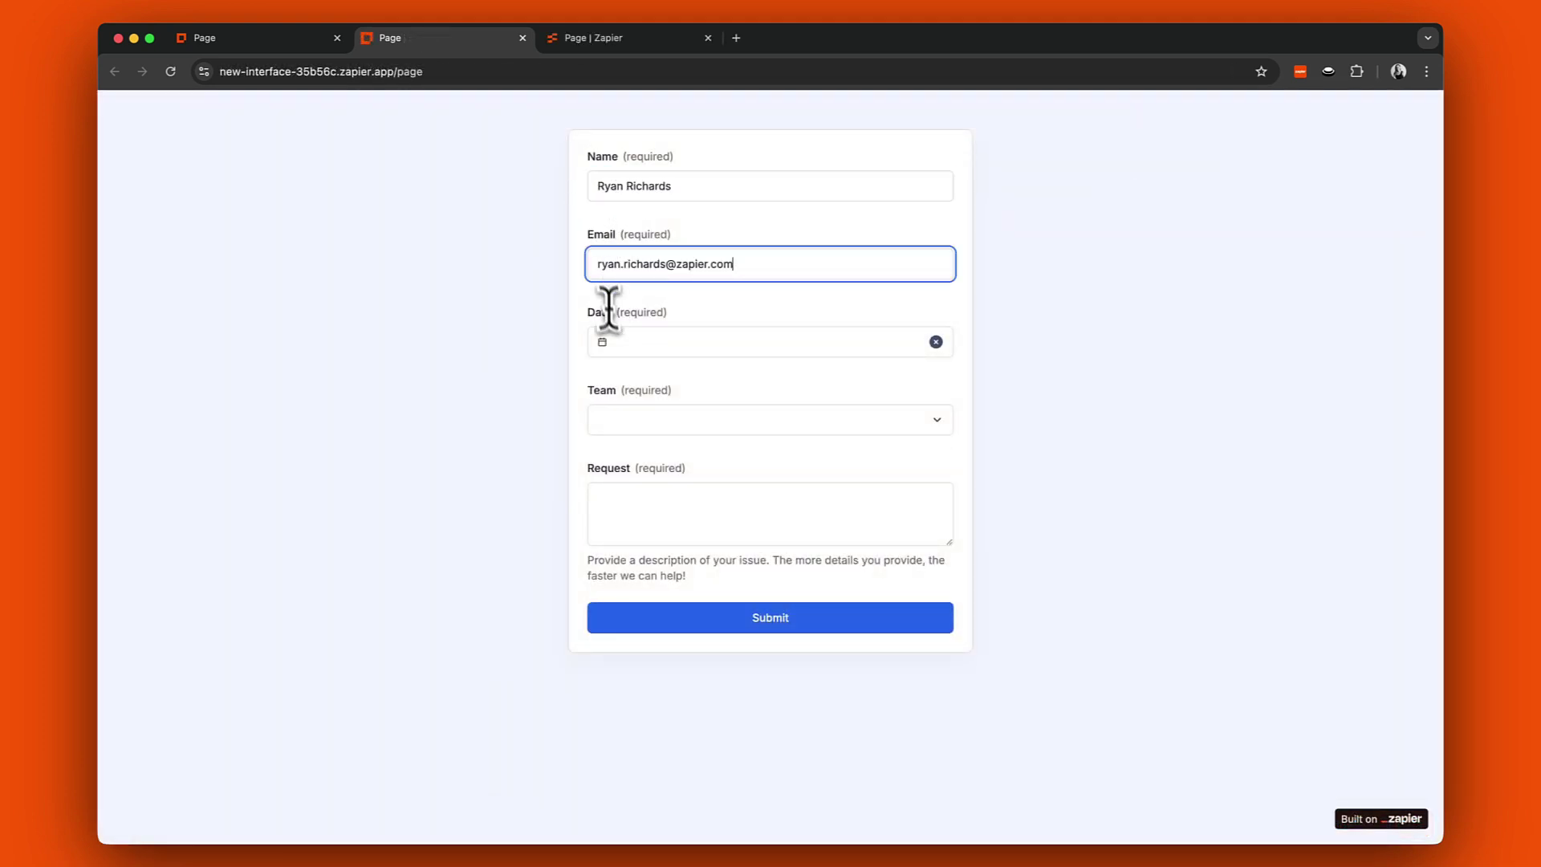
pyautogui.click(616, 343)
pyautogui.click(671, 471)
pyautogui.click(835, 420)
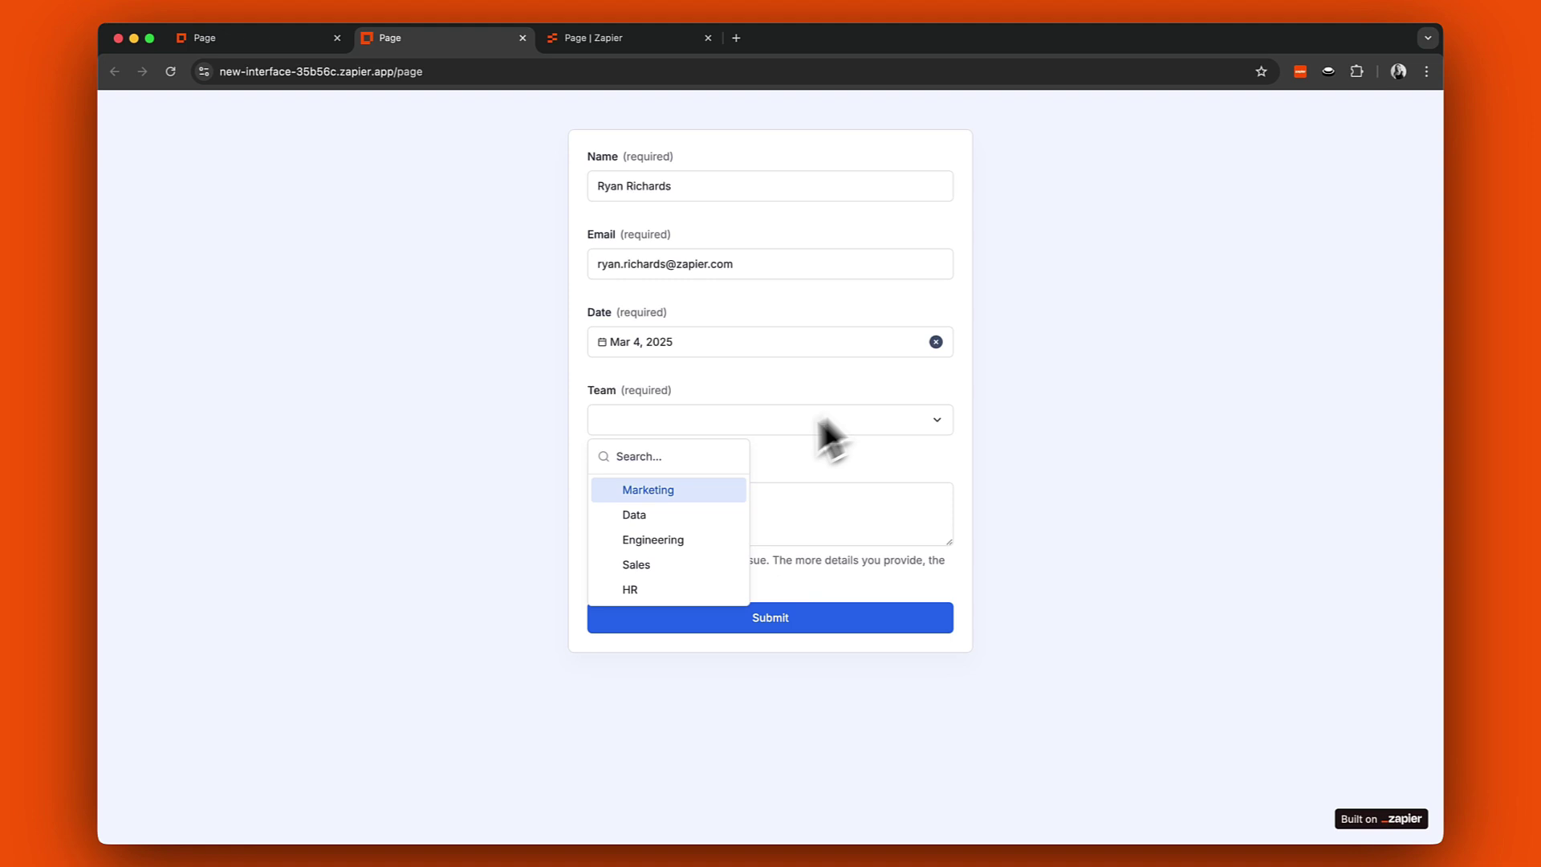
pyautogui.click(653, 540)
pyautogui.click(634, 522)
pyautogui.write('I\'m experiencing critical system performance issues on my workstation (FIN-WS-142), including application crashes, network disconnections, and corrupted data outputs that began after a recent security update. Despite attempting multiple troubleshooting steps, the problems persist and appear to worsen when connecting to the Frankfurt data center via VPN. System logs show multiple "Event ID 41: Kernel-Power" errors, and the problems began shortly after the company\'s migration to a new cloud-based financial data warehouse on February 18, 2025.')
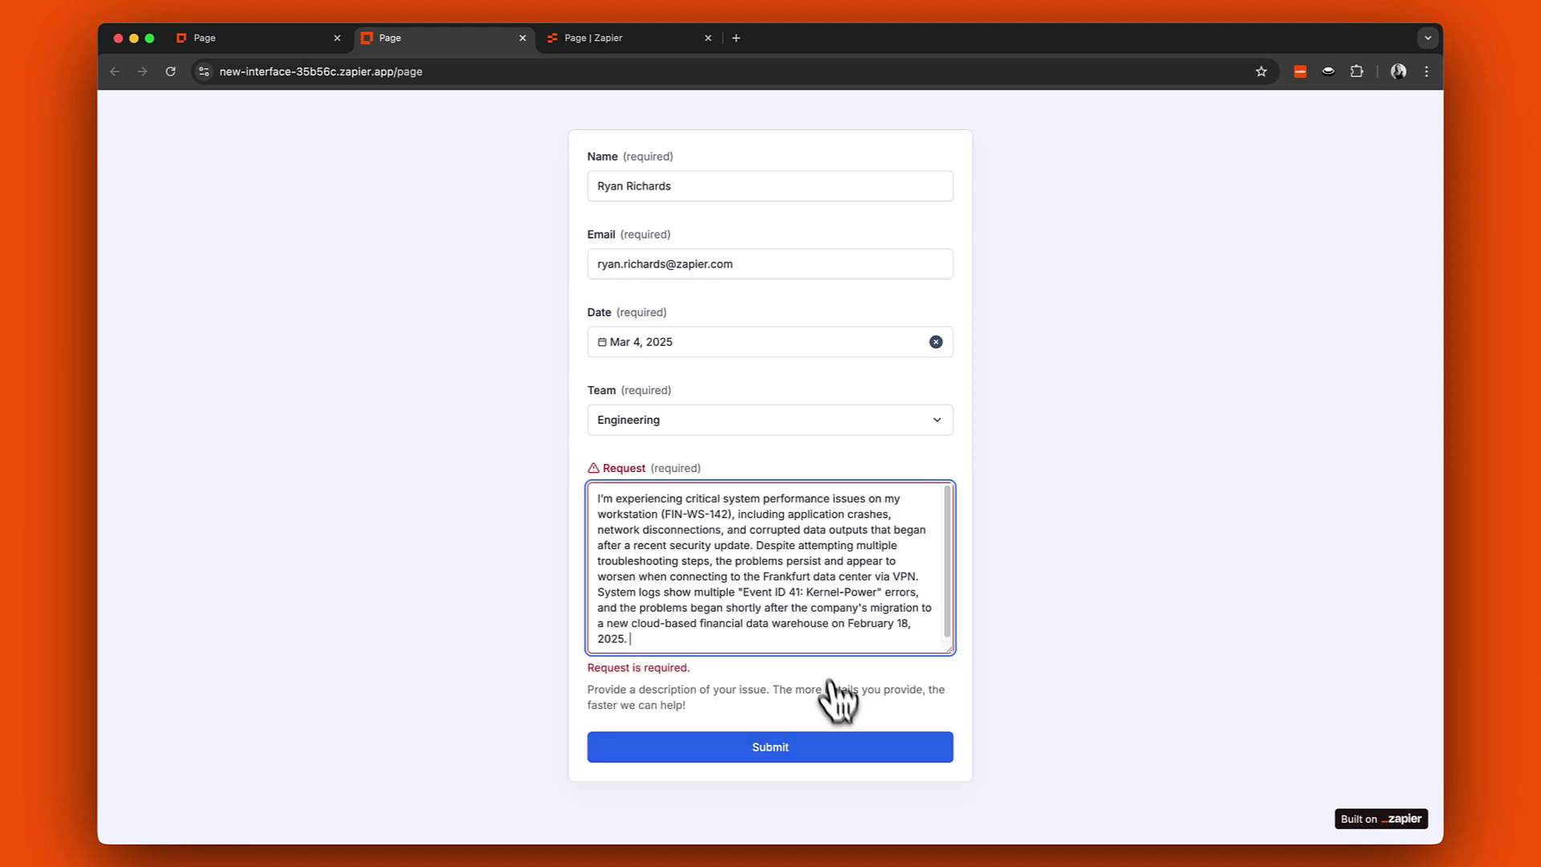
pyautogui.click(853, 745)
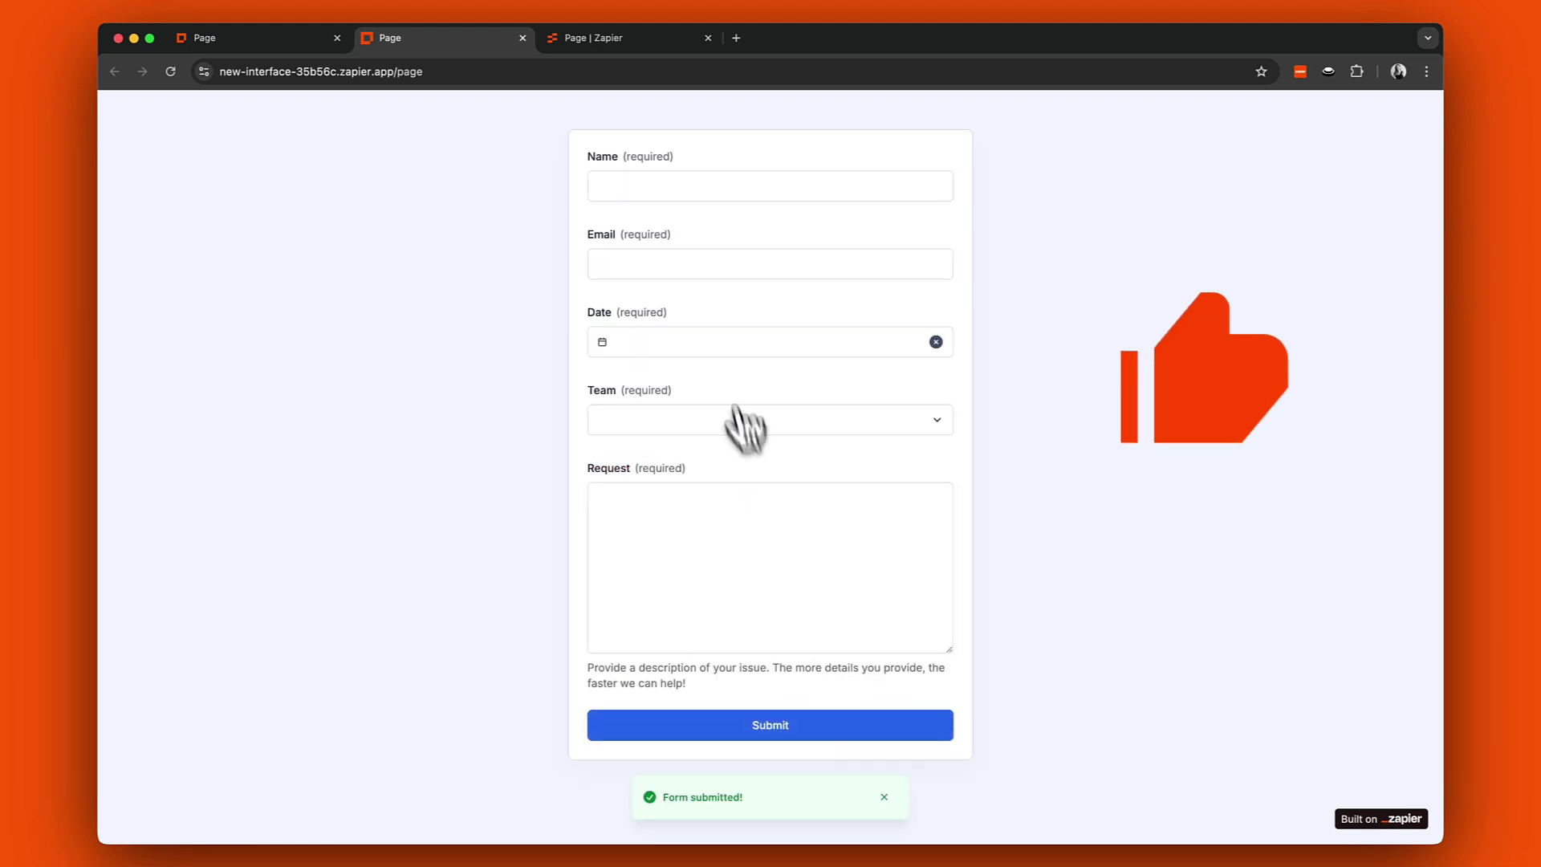
pyautogui.click(610, 38)
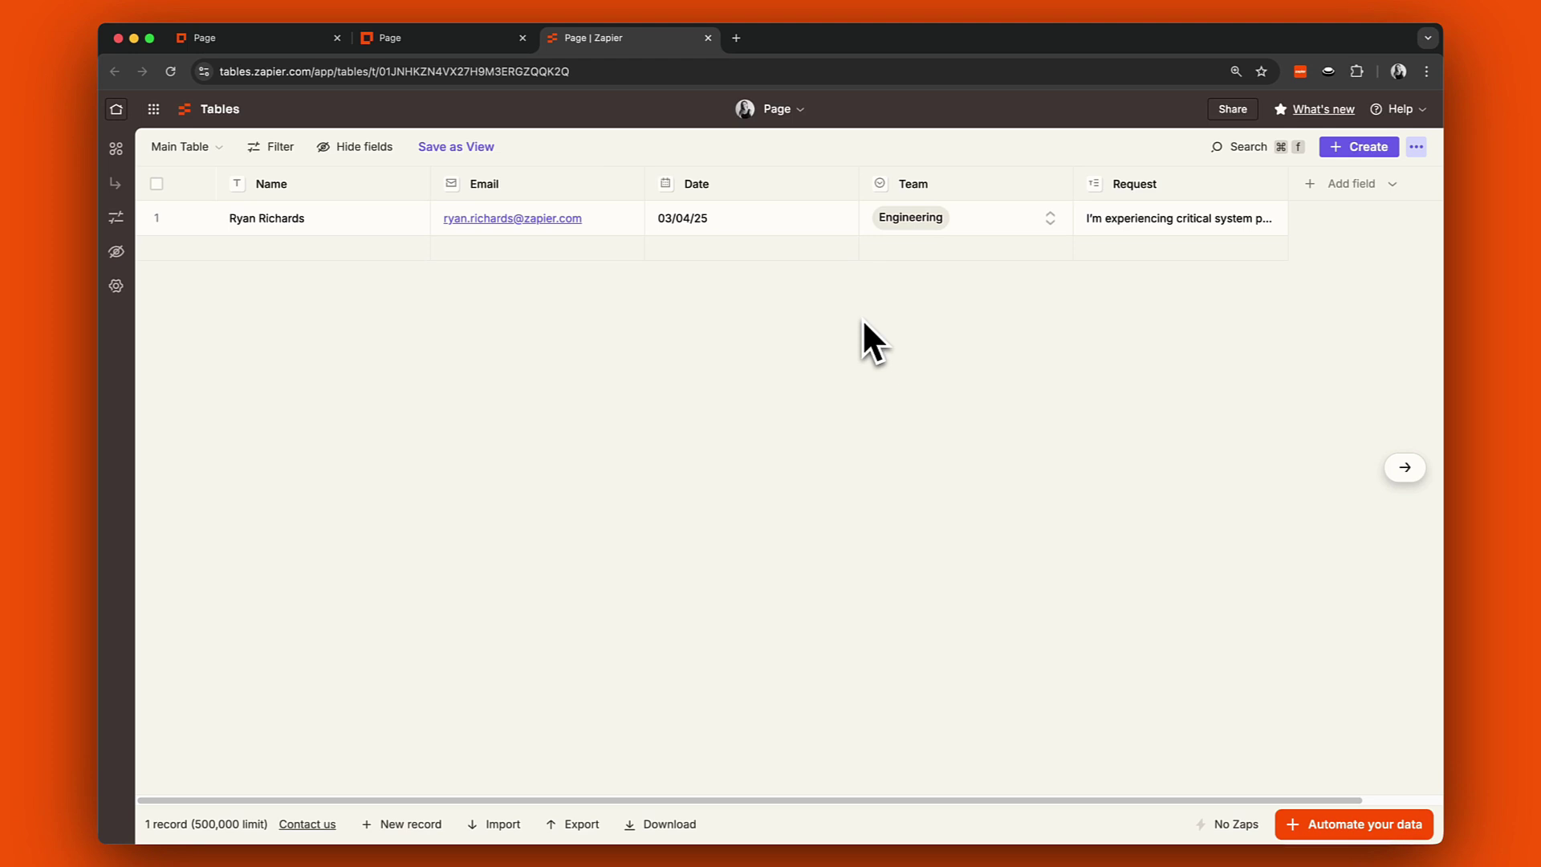
# Create a Zap from the Page table triggered when a record is created.
pyautogui.click(1357, 823)
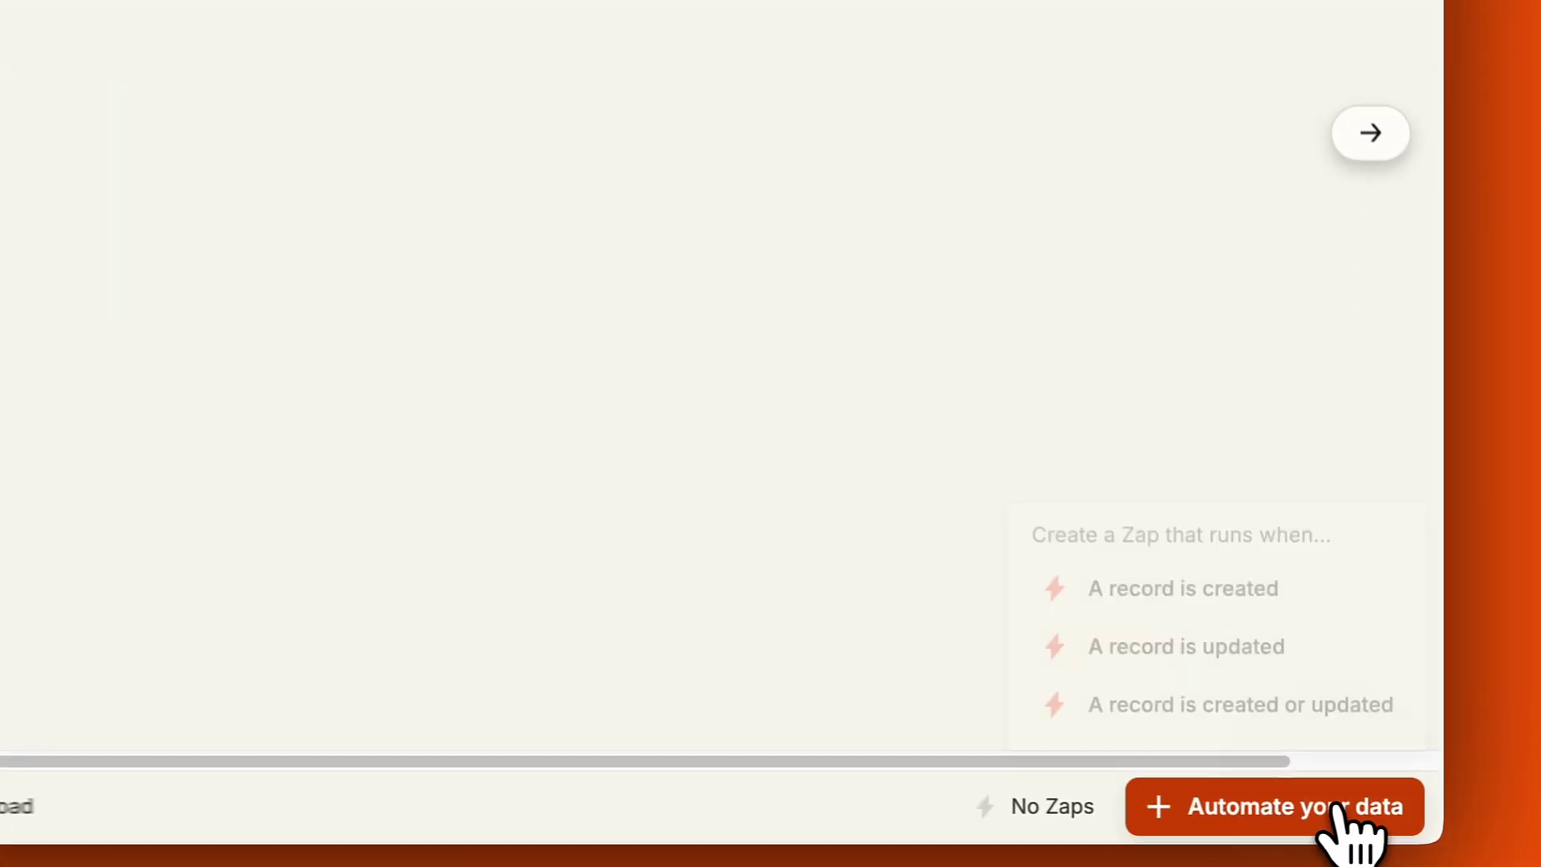
pyautogui.click(1259, 596)
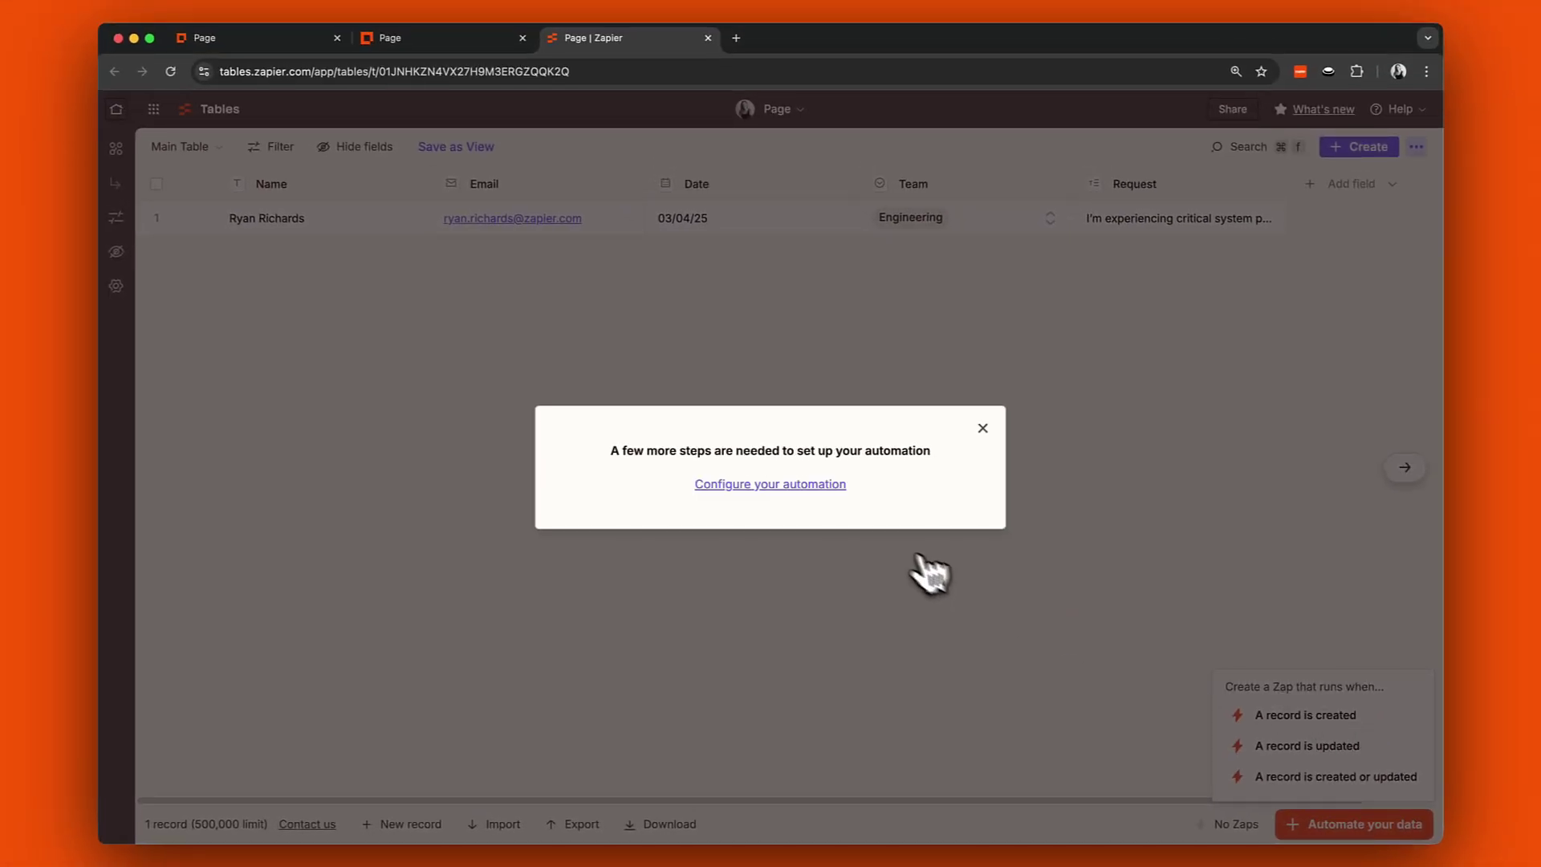
pyautogui.click(823, 484)
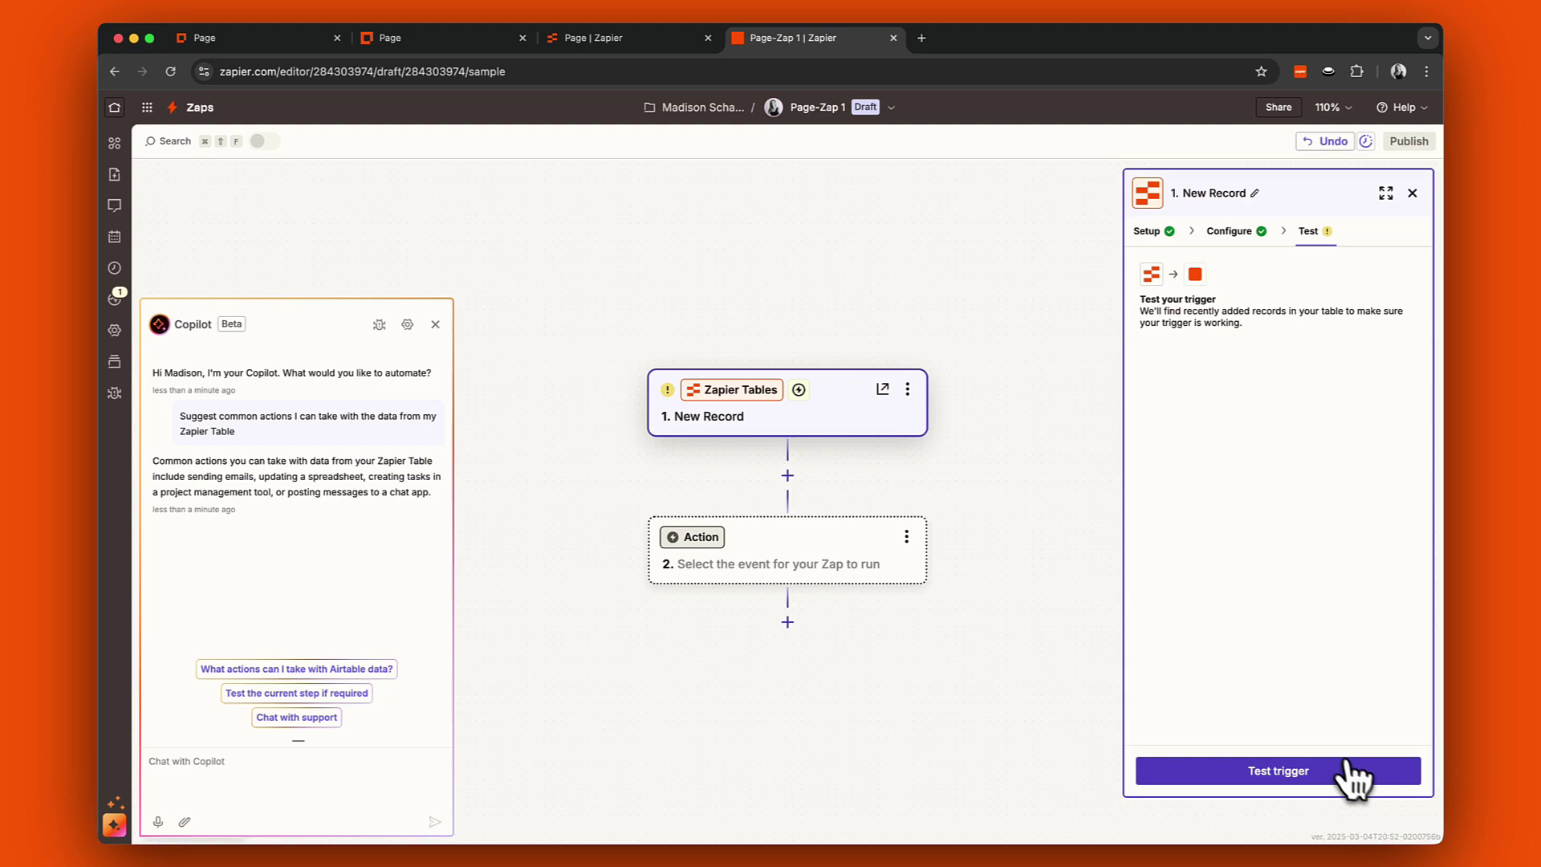
# Test the trigger, continue with the found record, and search for ChatGPT as the next app.
pyautogui.click(1353, 775)
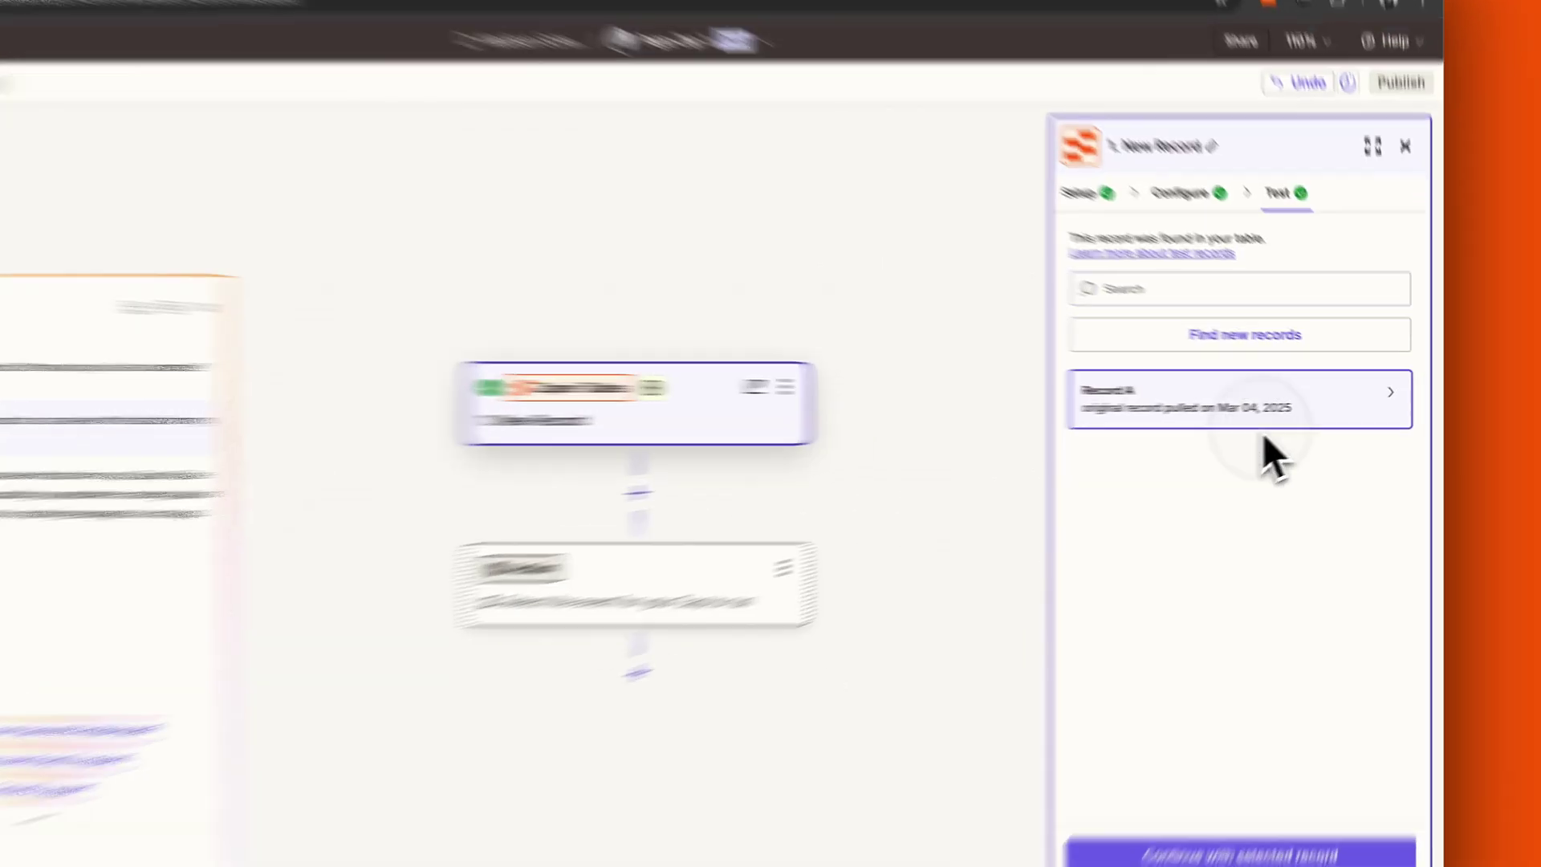
pyautogui.moveTo(1297, 416)
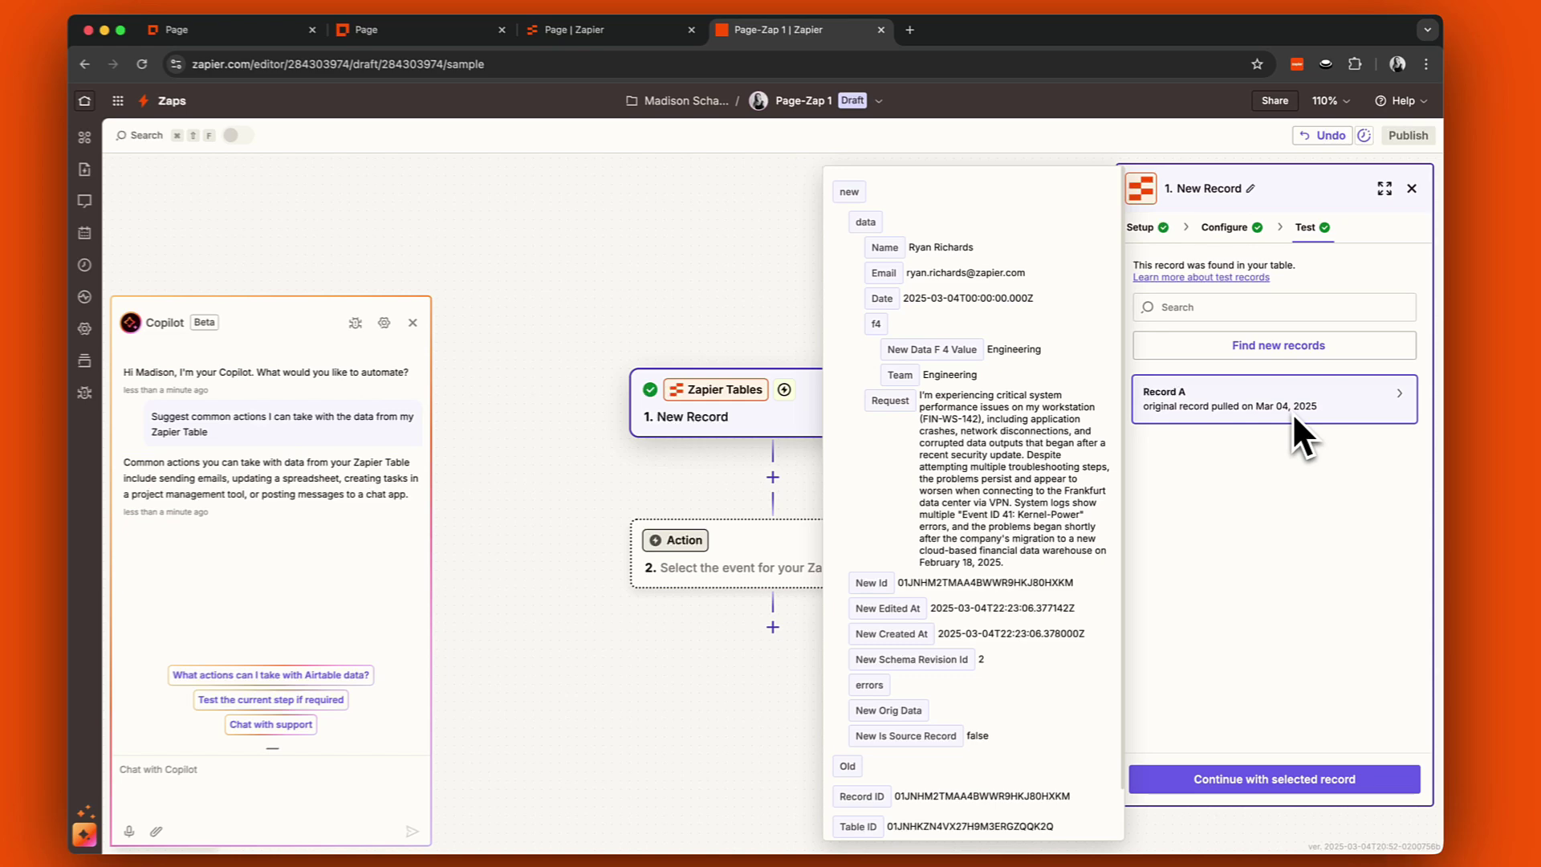
pyautogui.click(1241, 854)
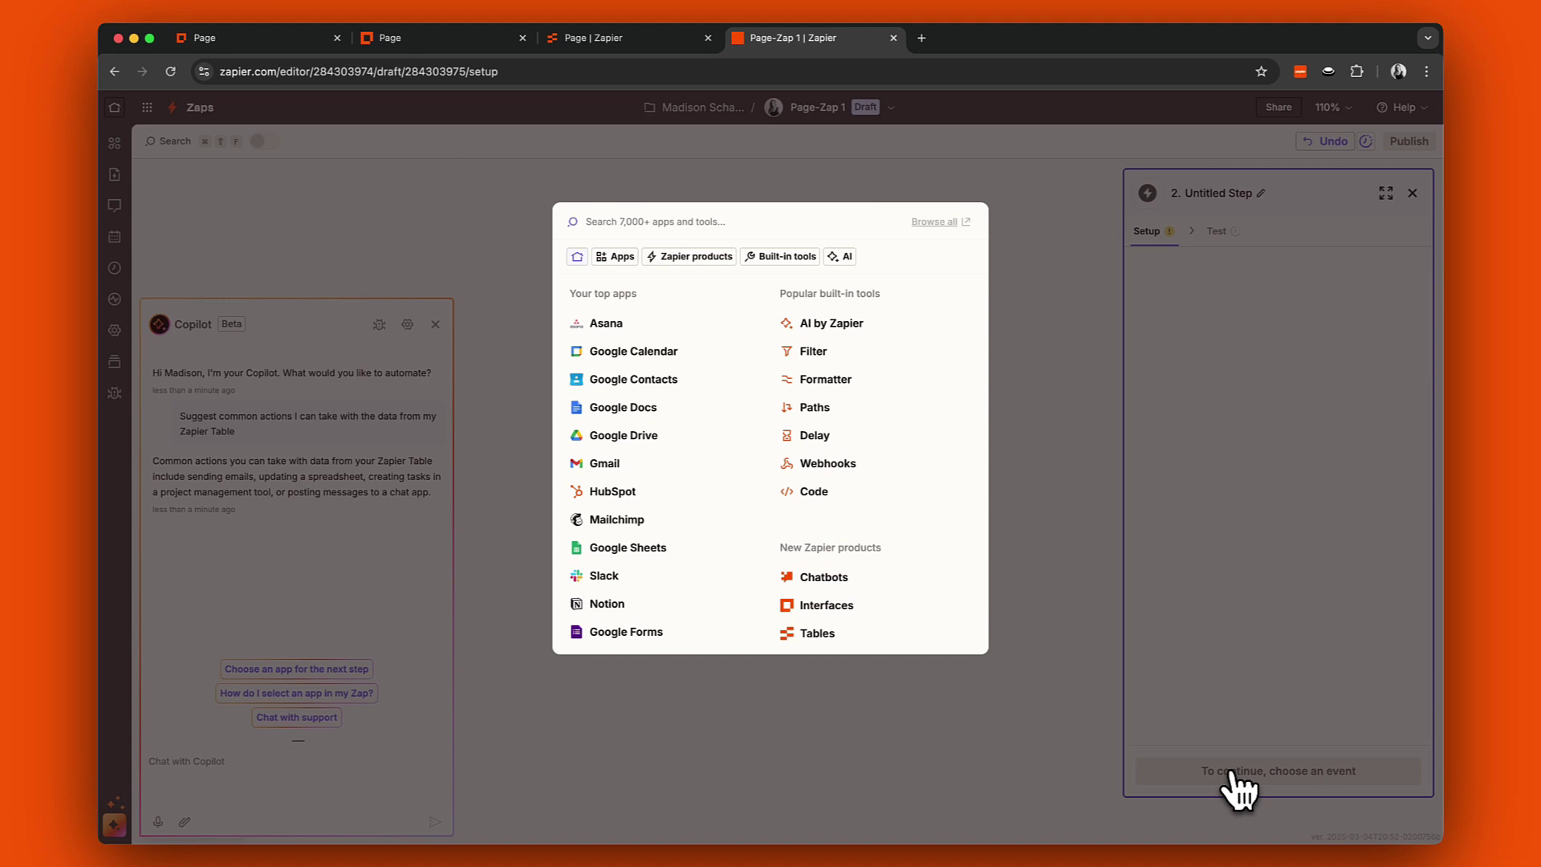
pyautogui.write('chatgpt')
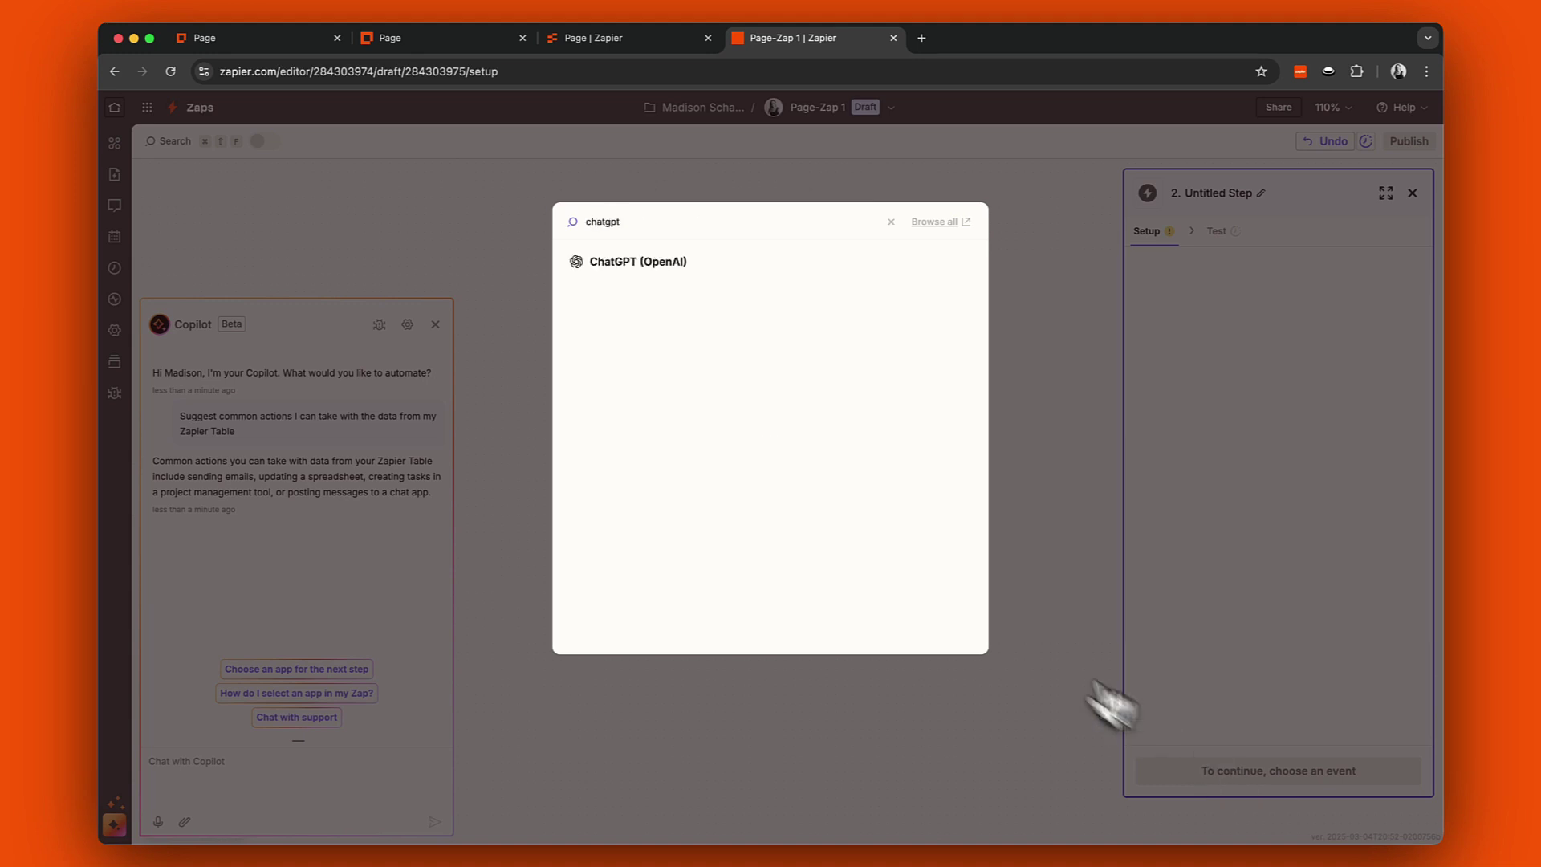
# Set step 2 to the ChatGPT (OpenAI) Summarize Text action.
pyautogui.click(694, 277)
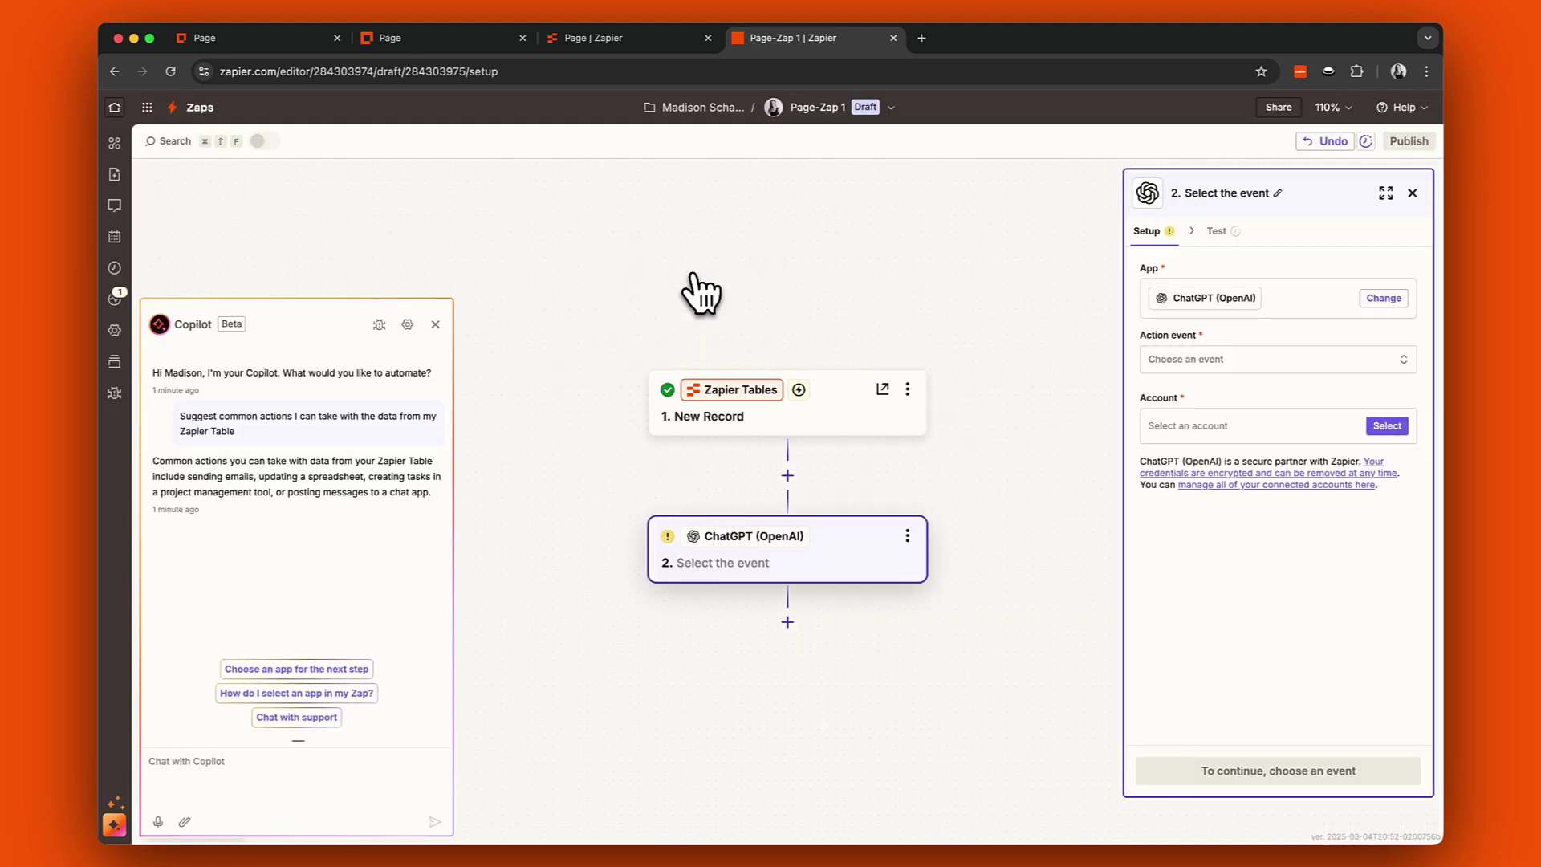
pyautogui.click(1181, 368)
pyautogui.write('summarize')
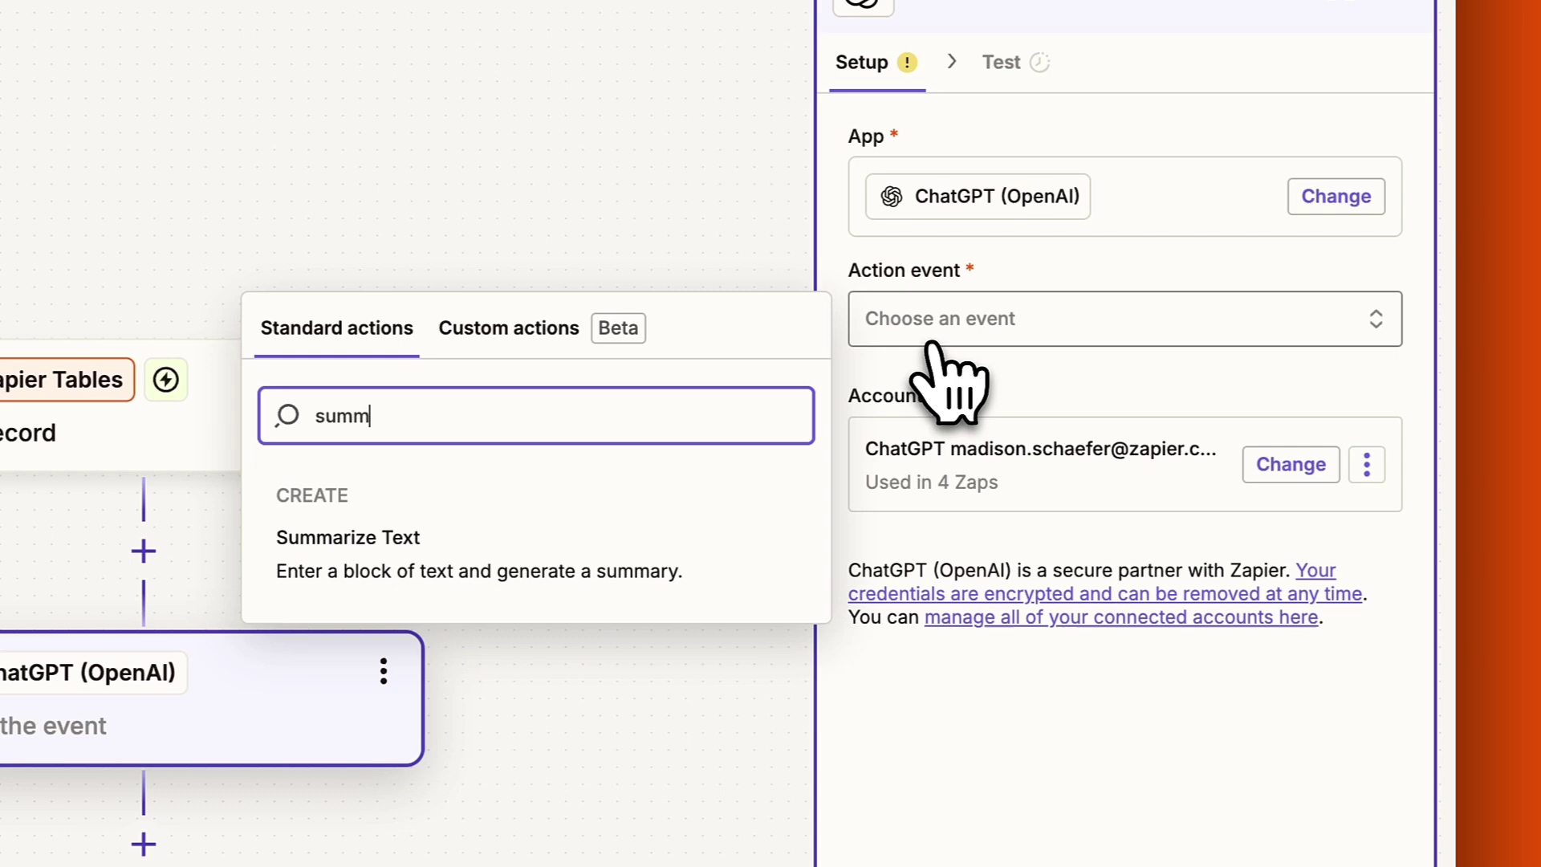
pyautogui.click(618, 545)
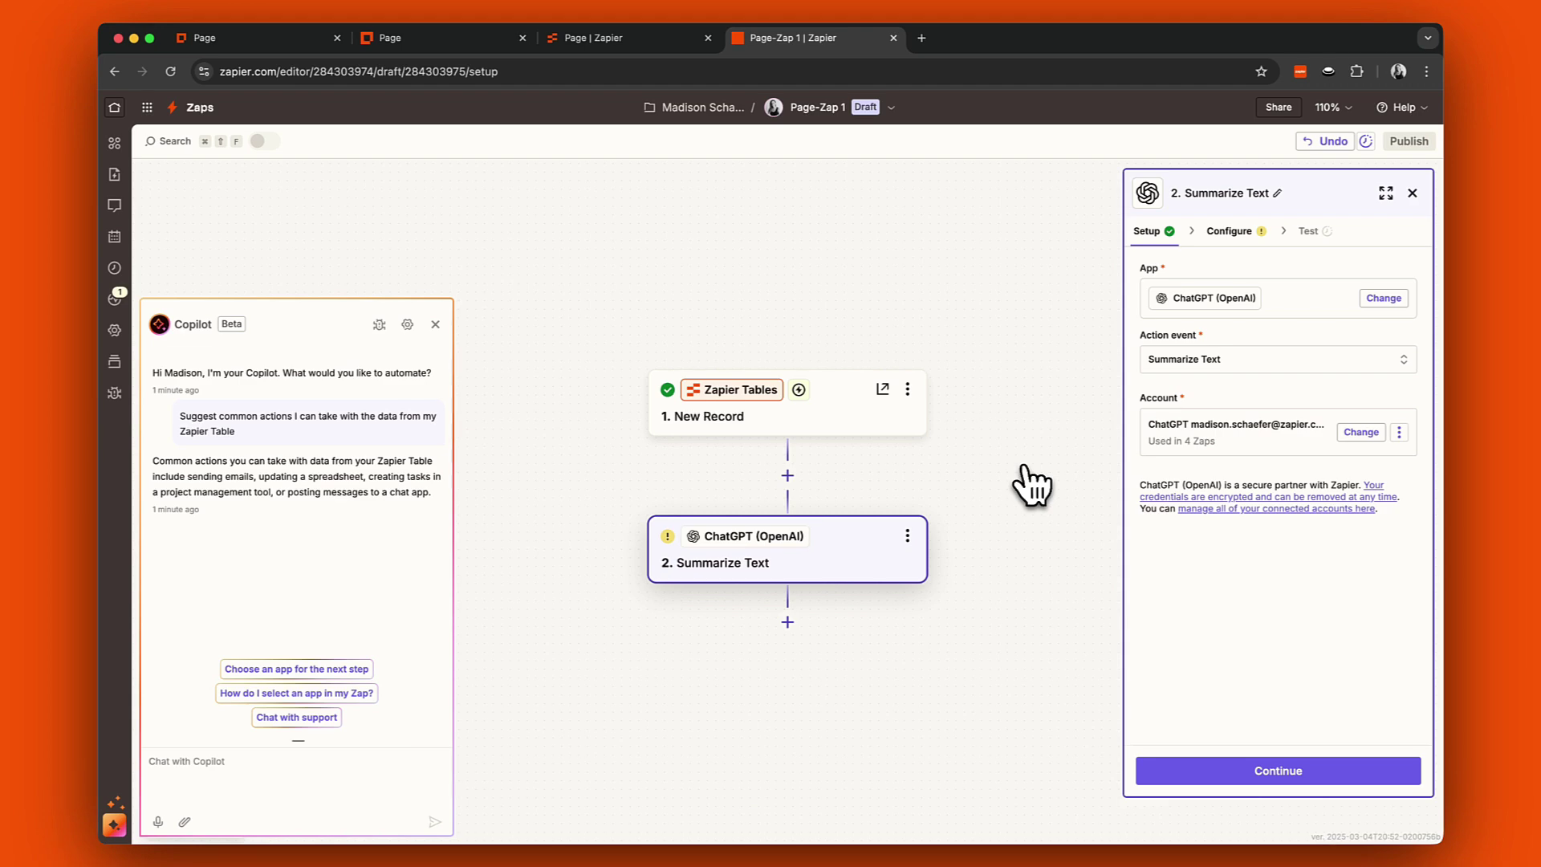
pyautogui.click(1288, 770)
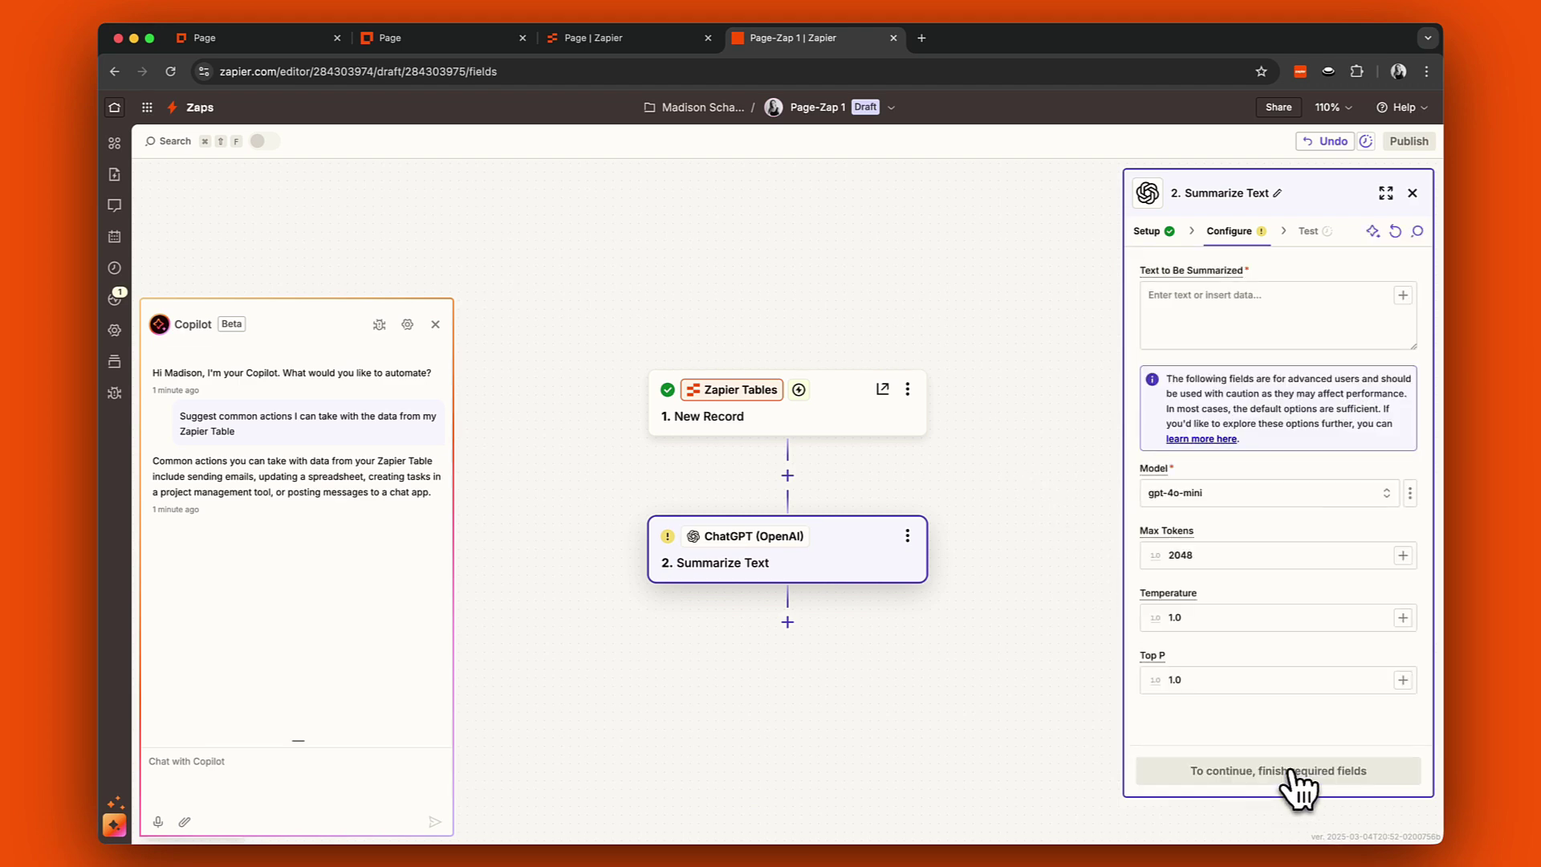
# Insert the record's Name, Email, Team and Request into the text to summarize.
pyautogui.click(1182, 309)
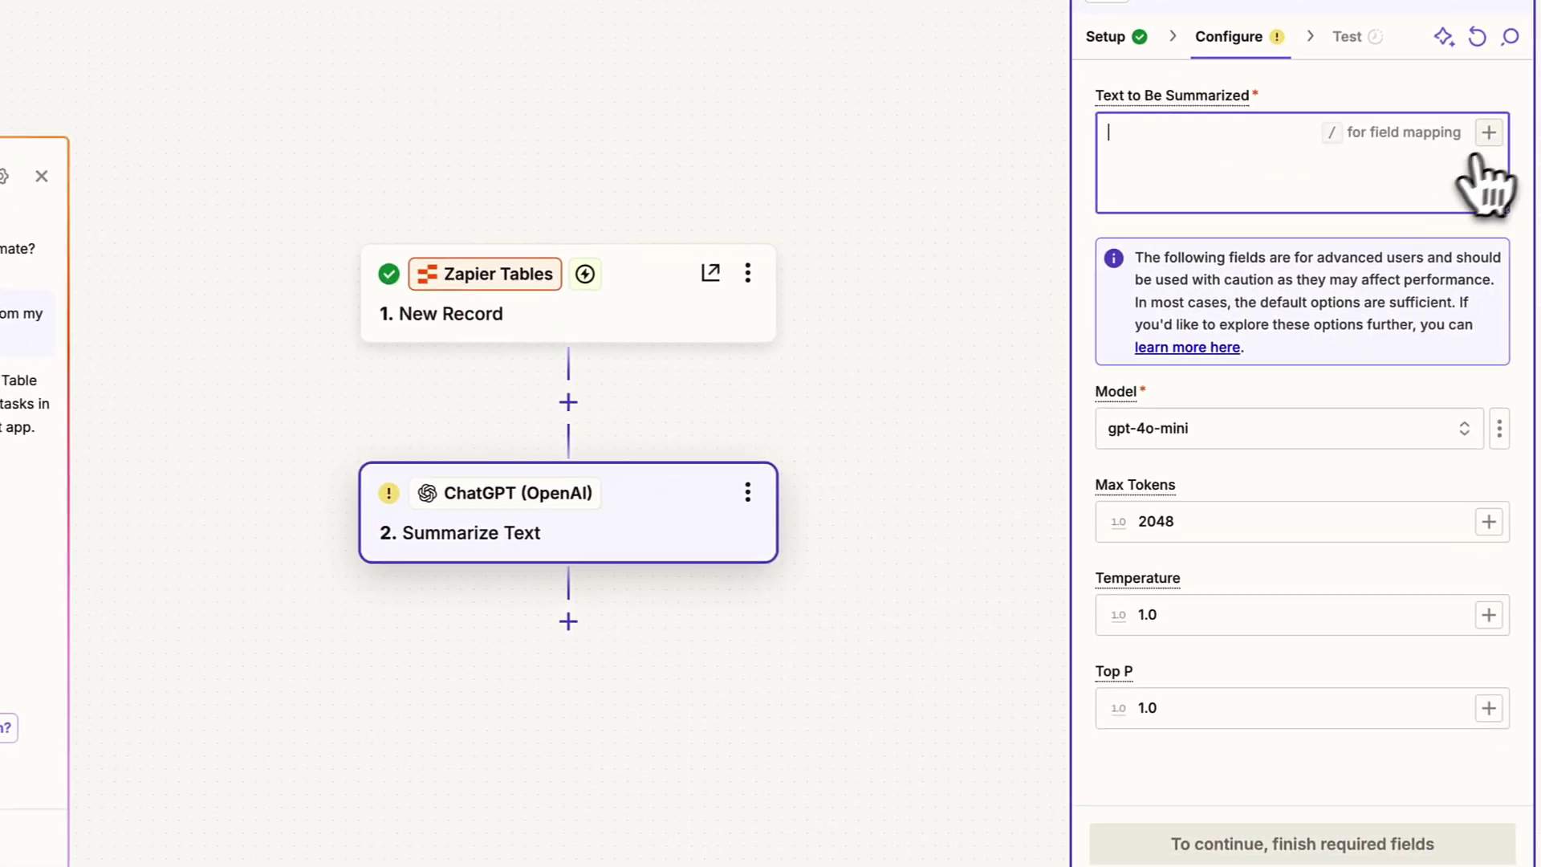
pyautogui.click(1403, 295)
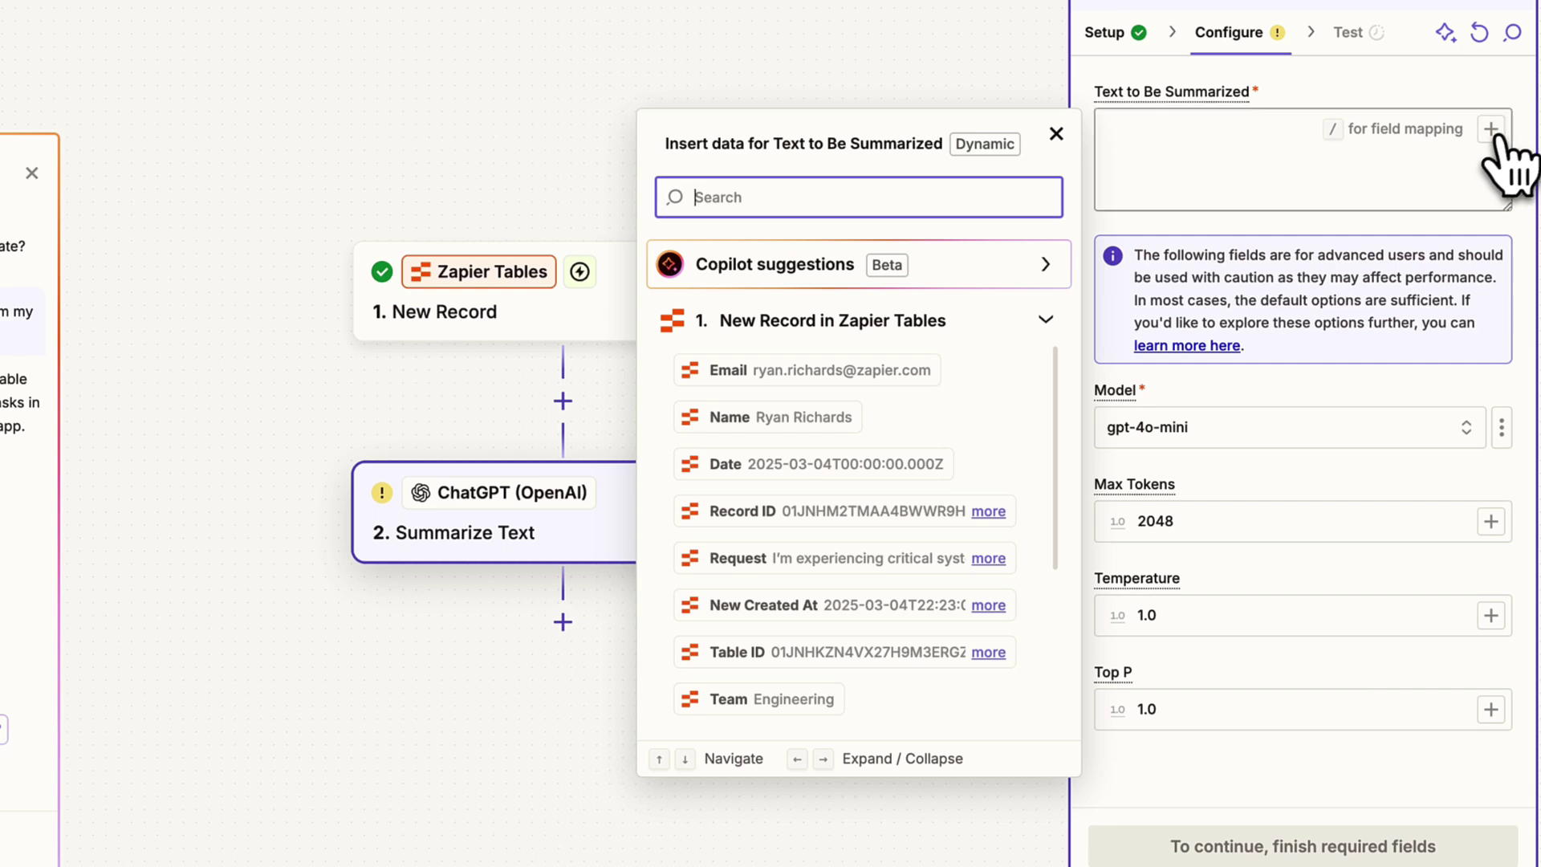
pyautogui.click(823, 417)
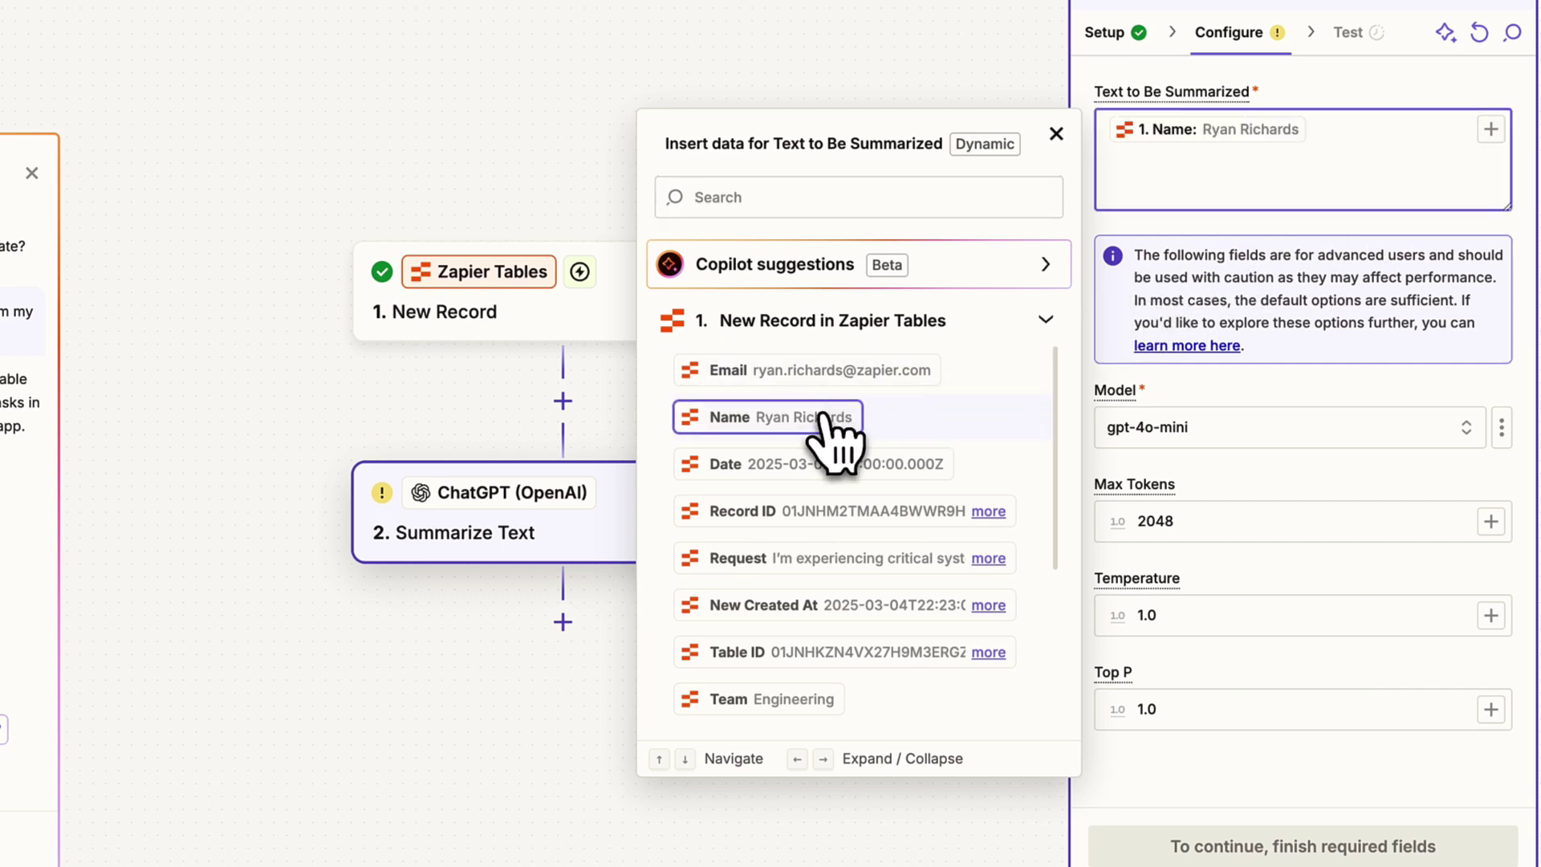
pyautogui.click(839, 374)
pyautogui.click(758, 699)
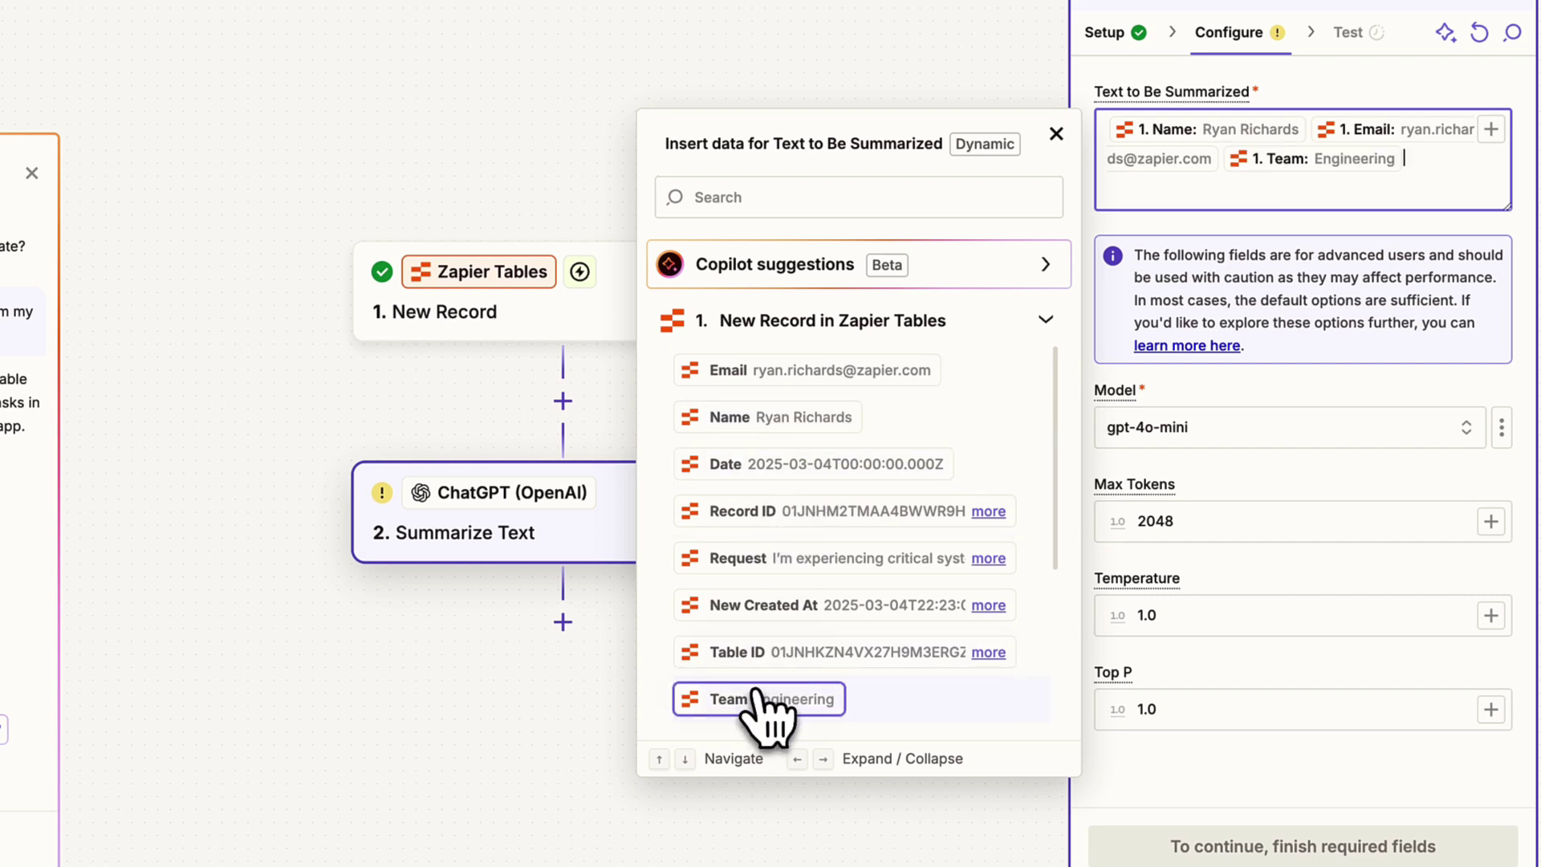
pyautogui.click(796, 560)
pyautogui.click(1224, 394)
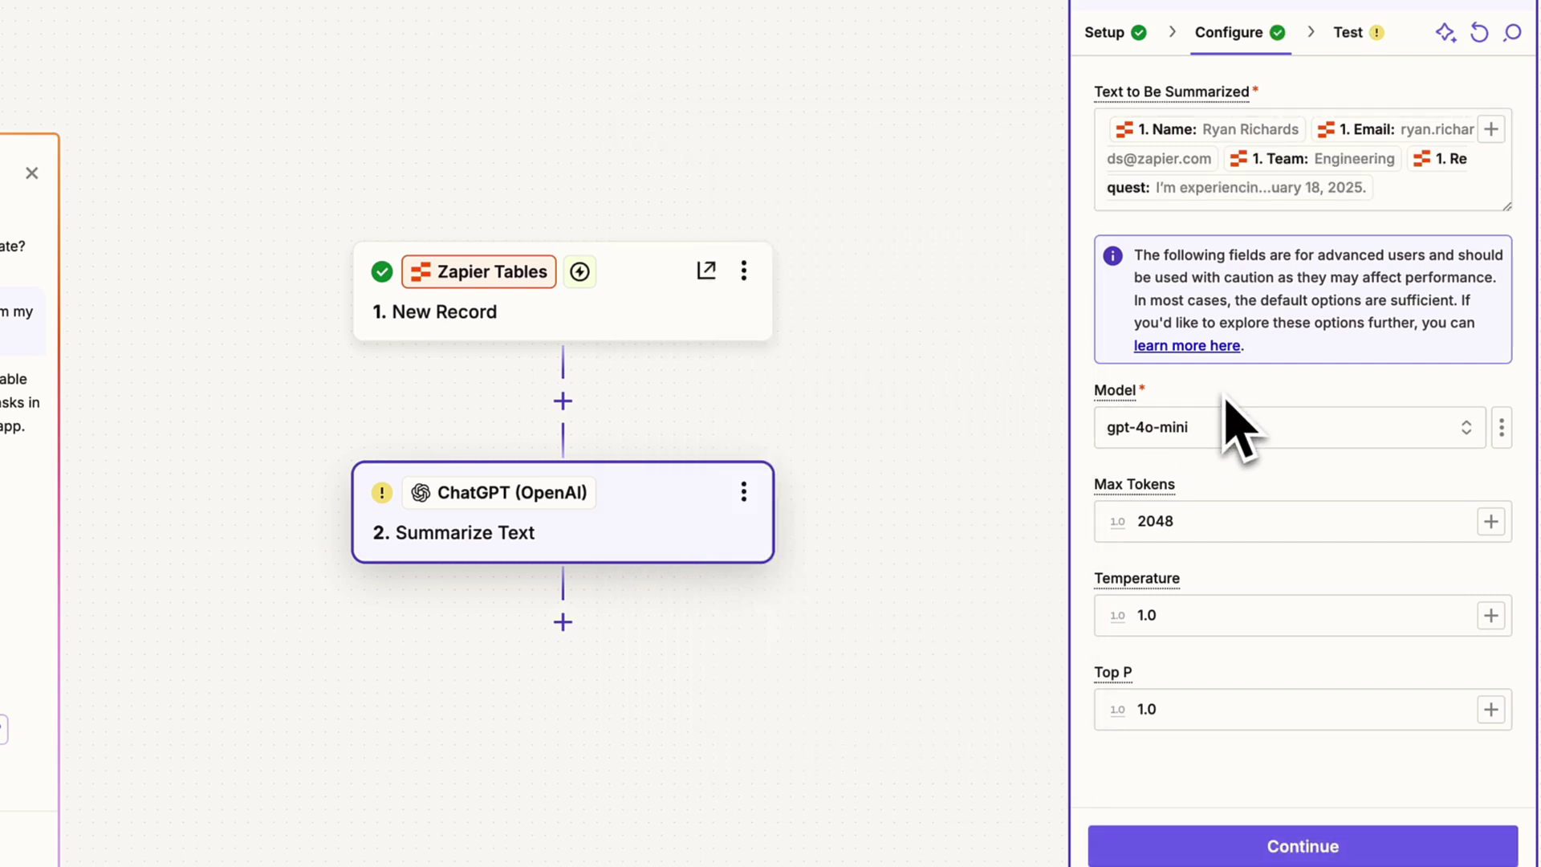
# Test the Summarize Text step and scroll to the returned ChatGPT Summary field.
pyautogui.click(1277, 844)
pyautogui.click(1359, 849)
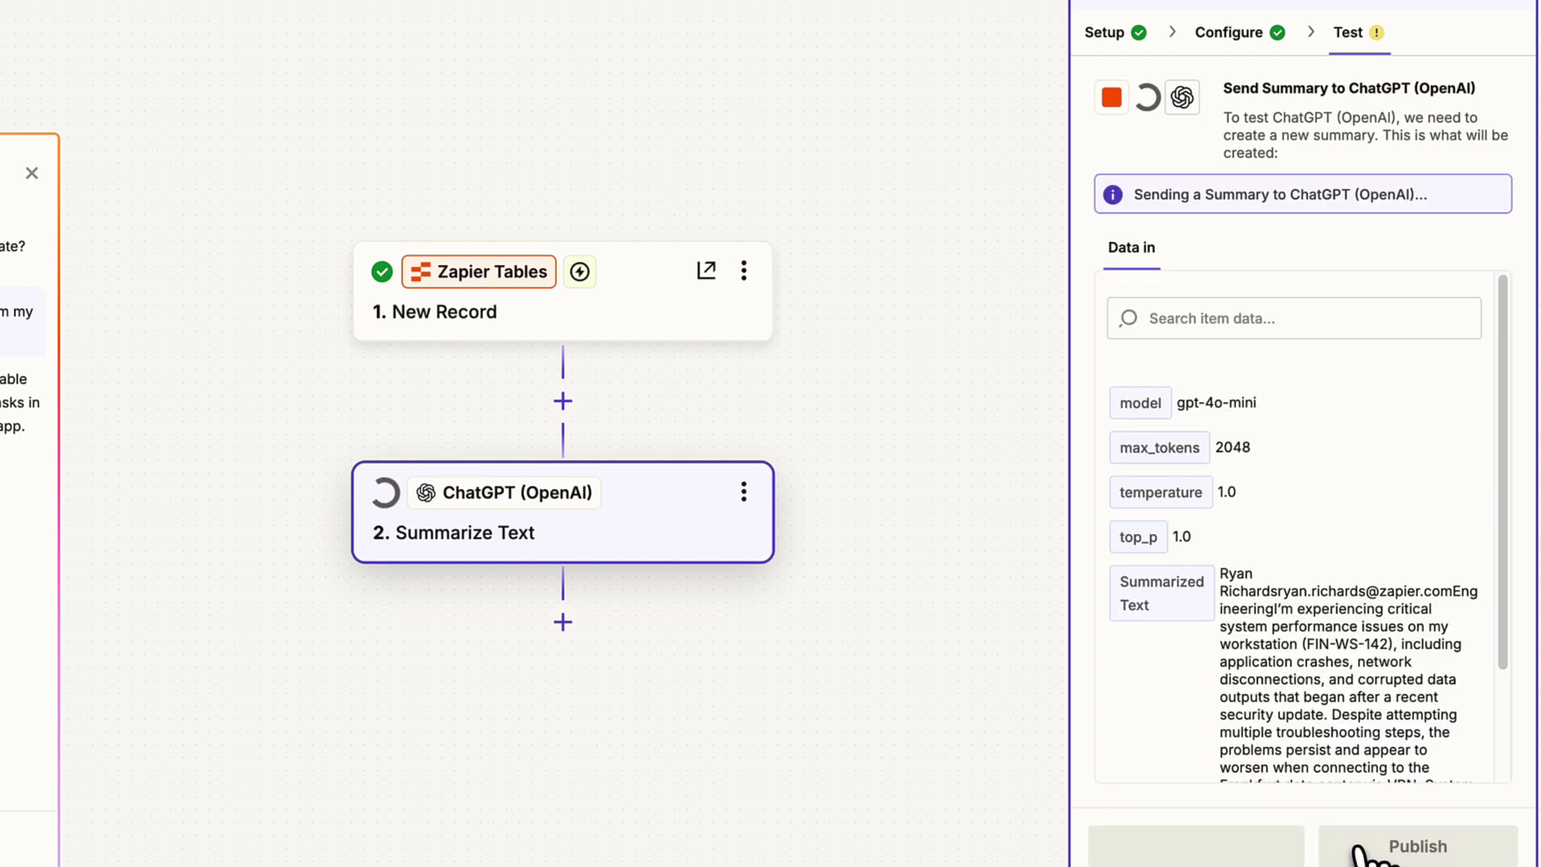
pyautogui.scroll(-8, 1395, 614)
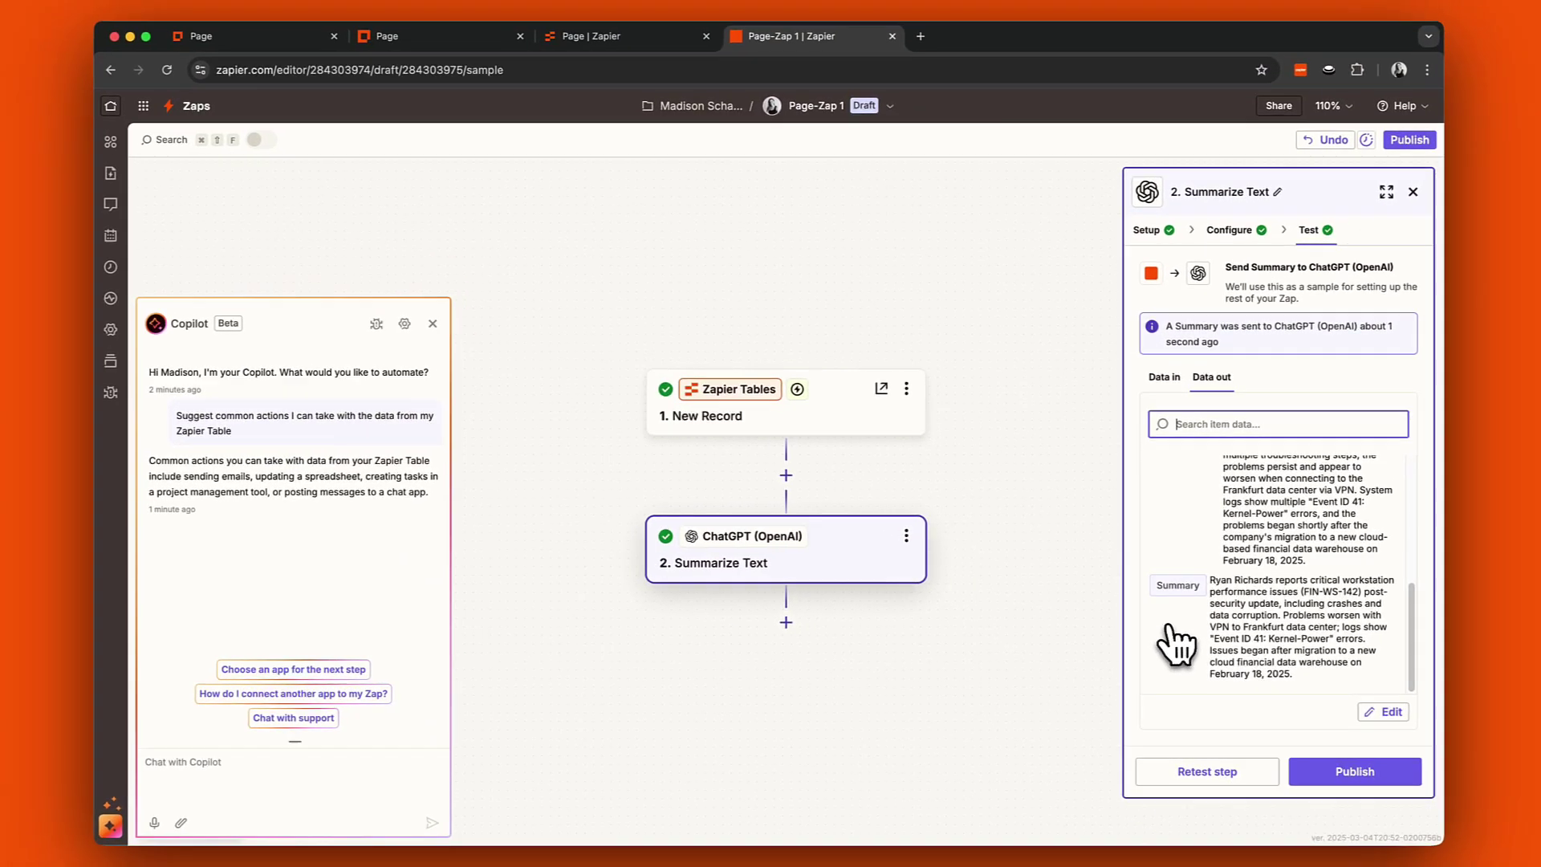
# Add step 3 as a Gmail Send Email action.
pyautogui.click(788, 622)
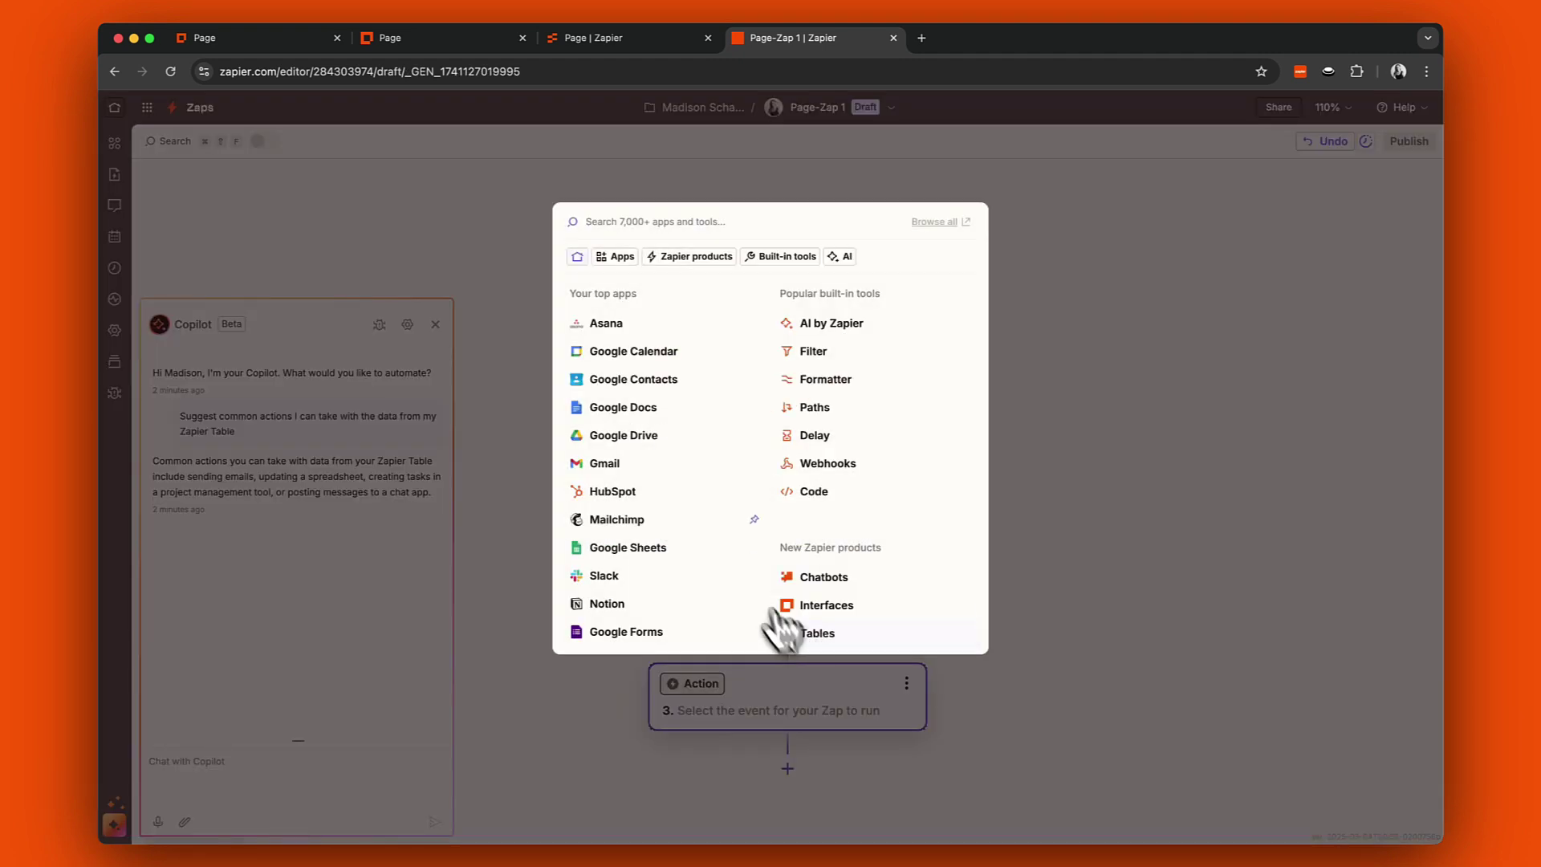
pyautogui.click(656, 472)
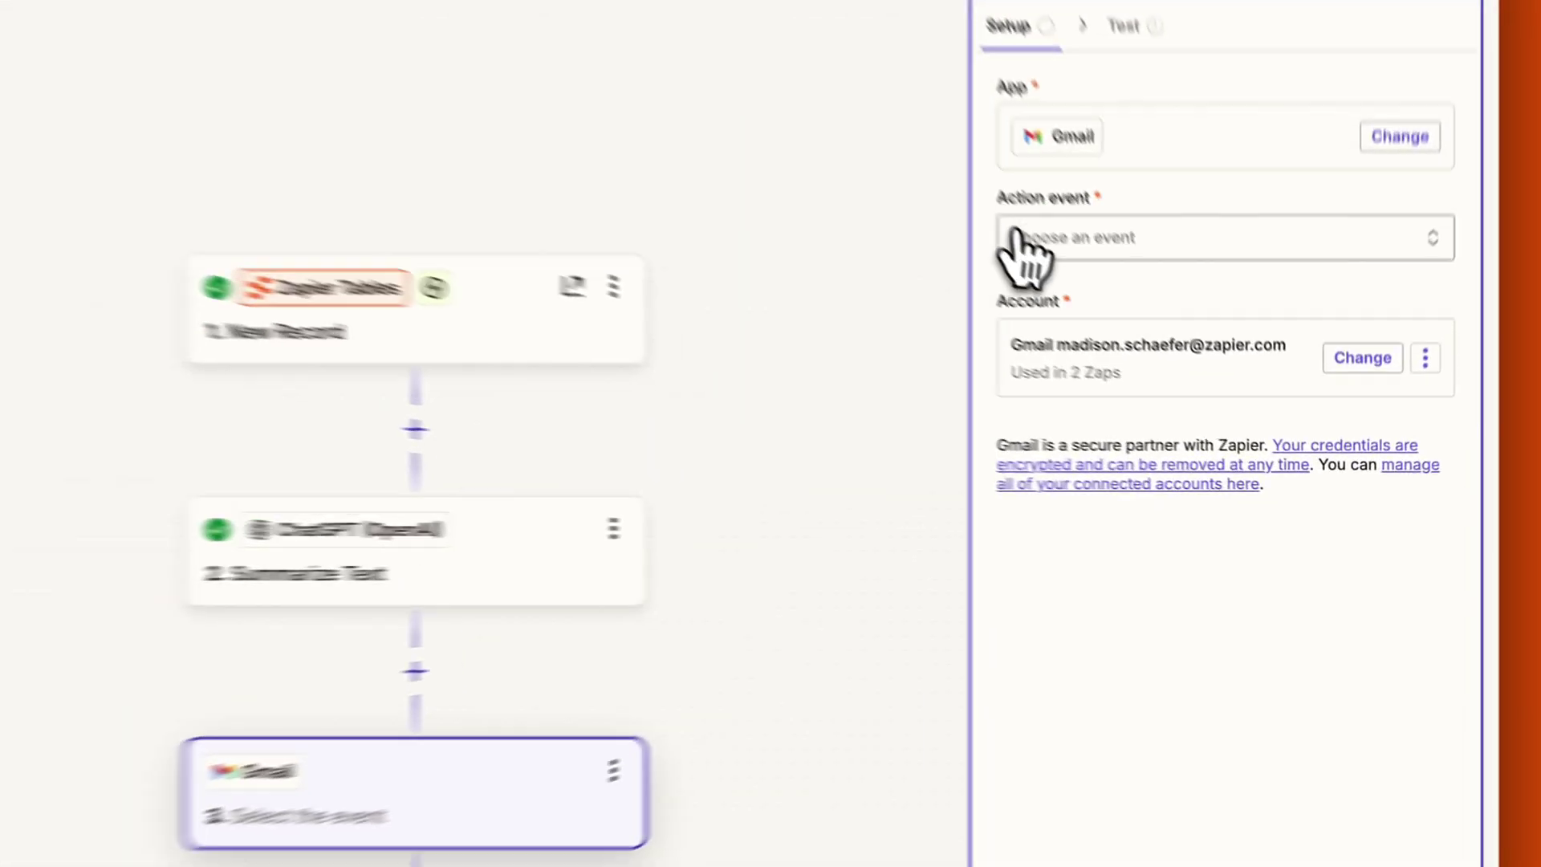
pyautogui.click(1156, 360)
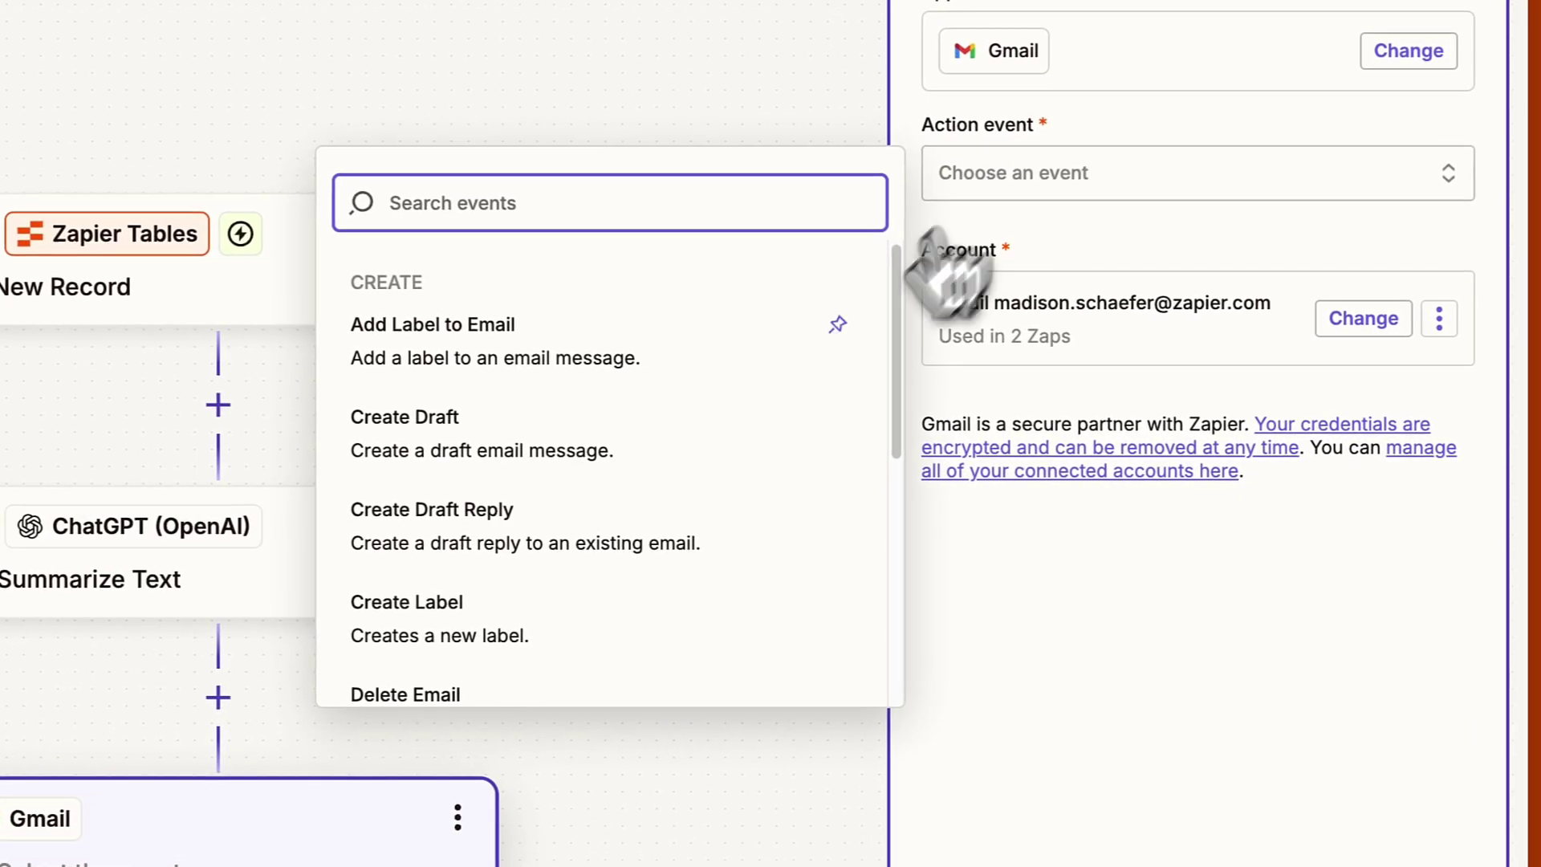
pyautogui.scroll(-5, 774, 430)
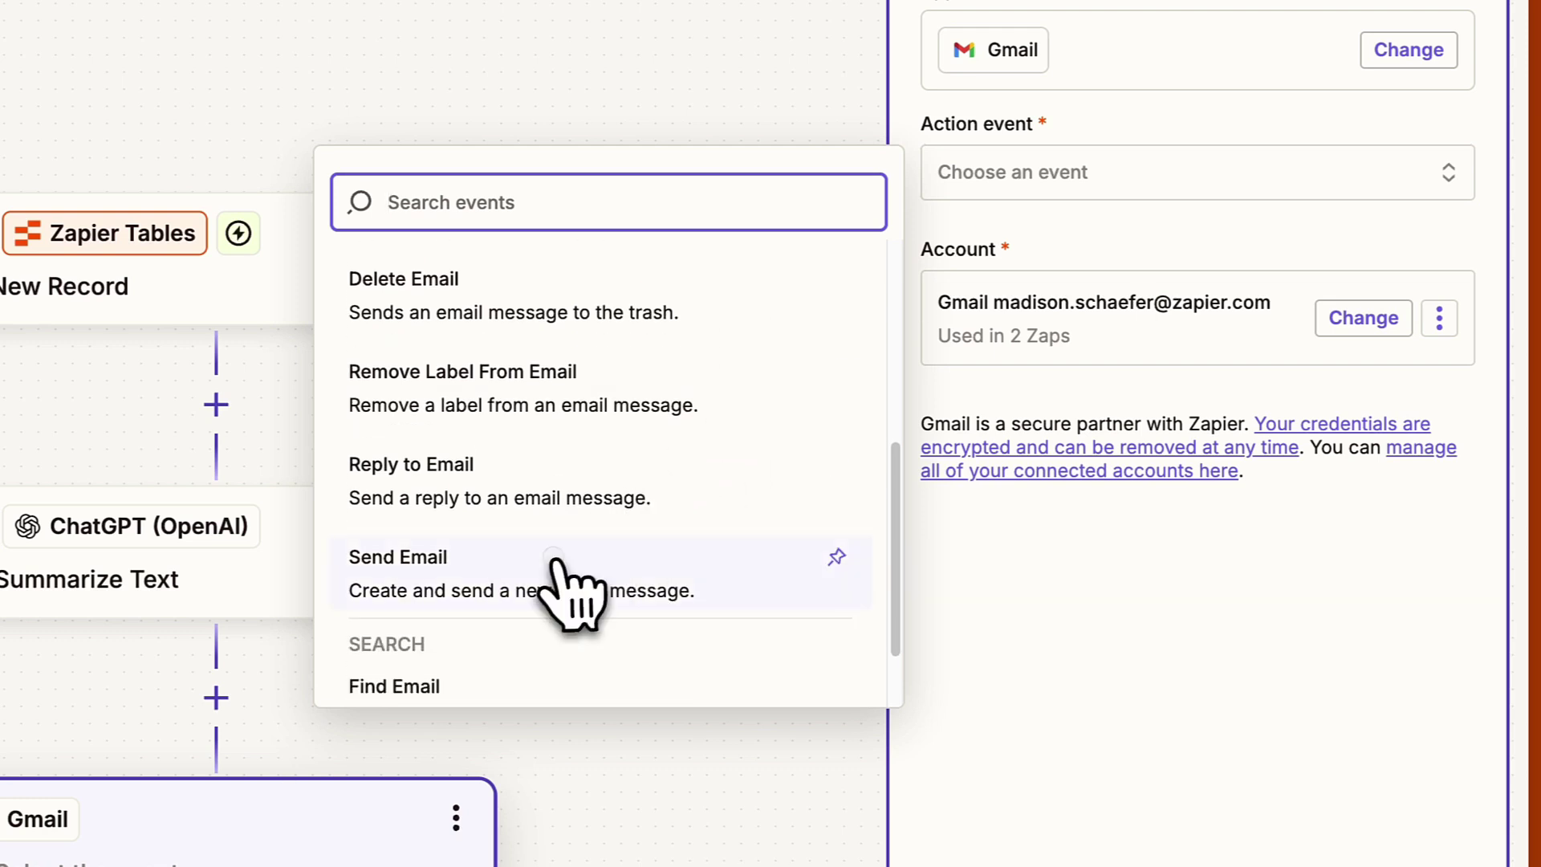
pyautogui.click(553, 578)
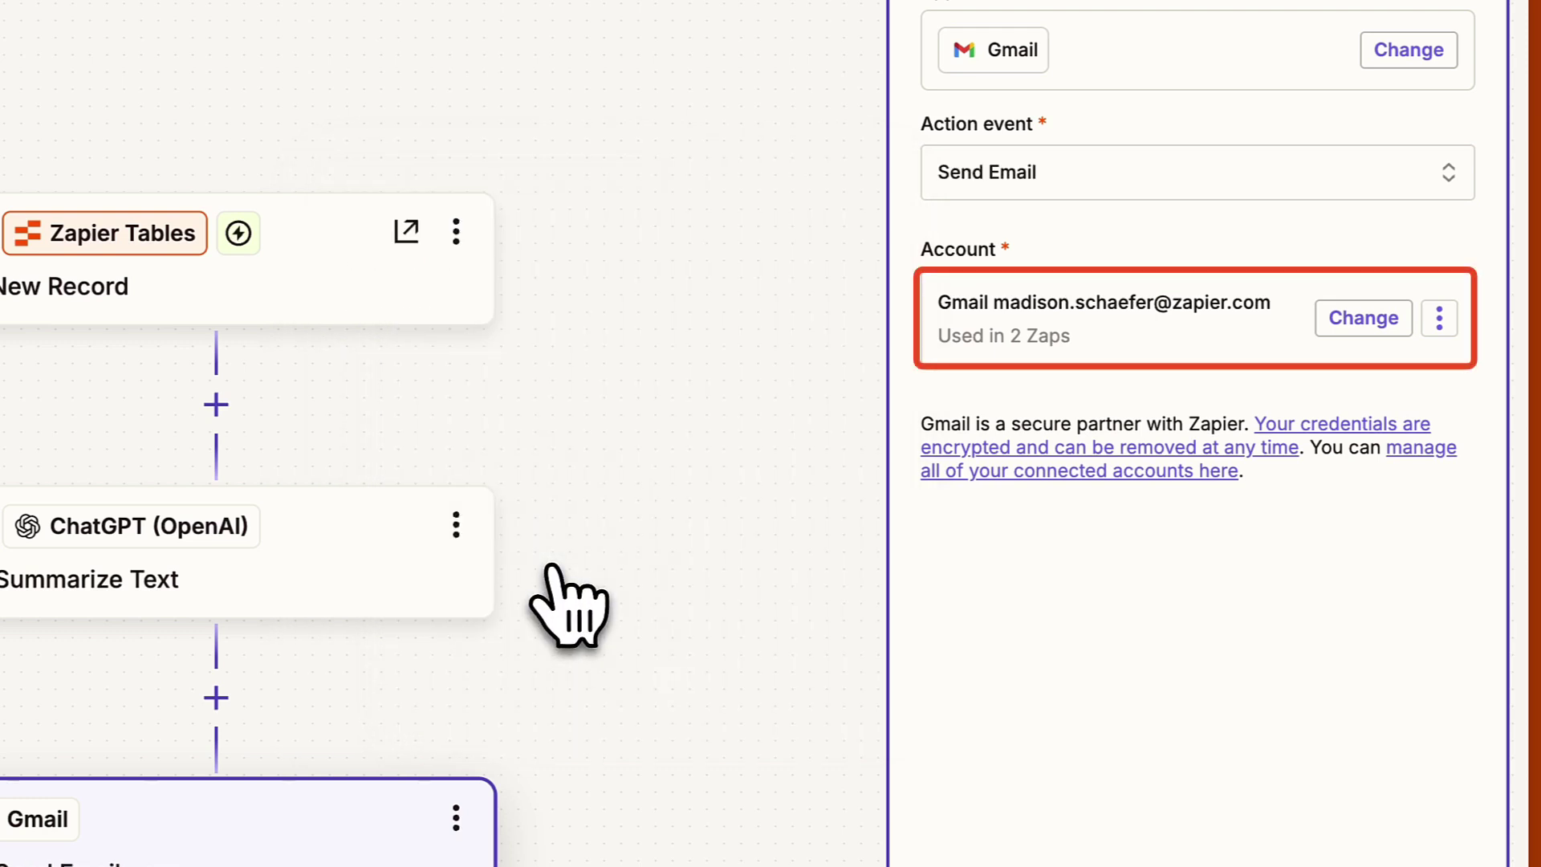
pyautogui.click(955, 726)
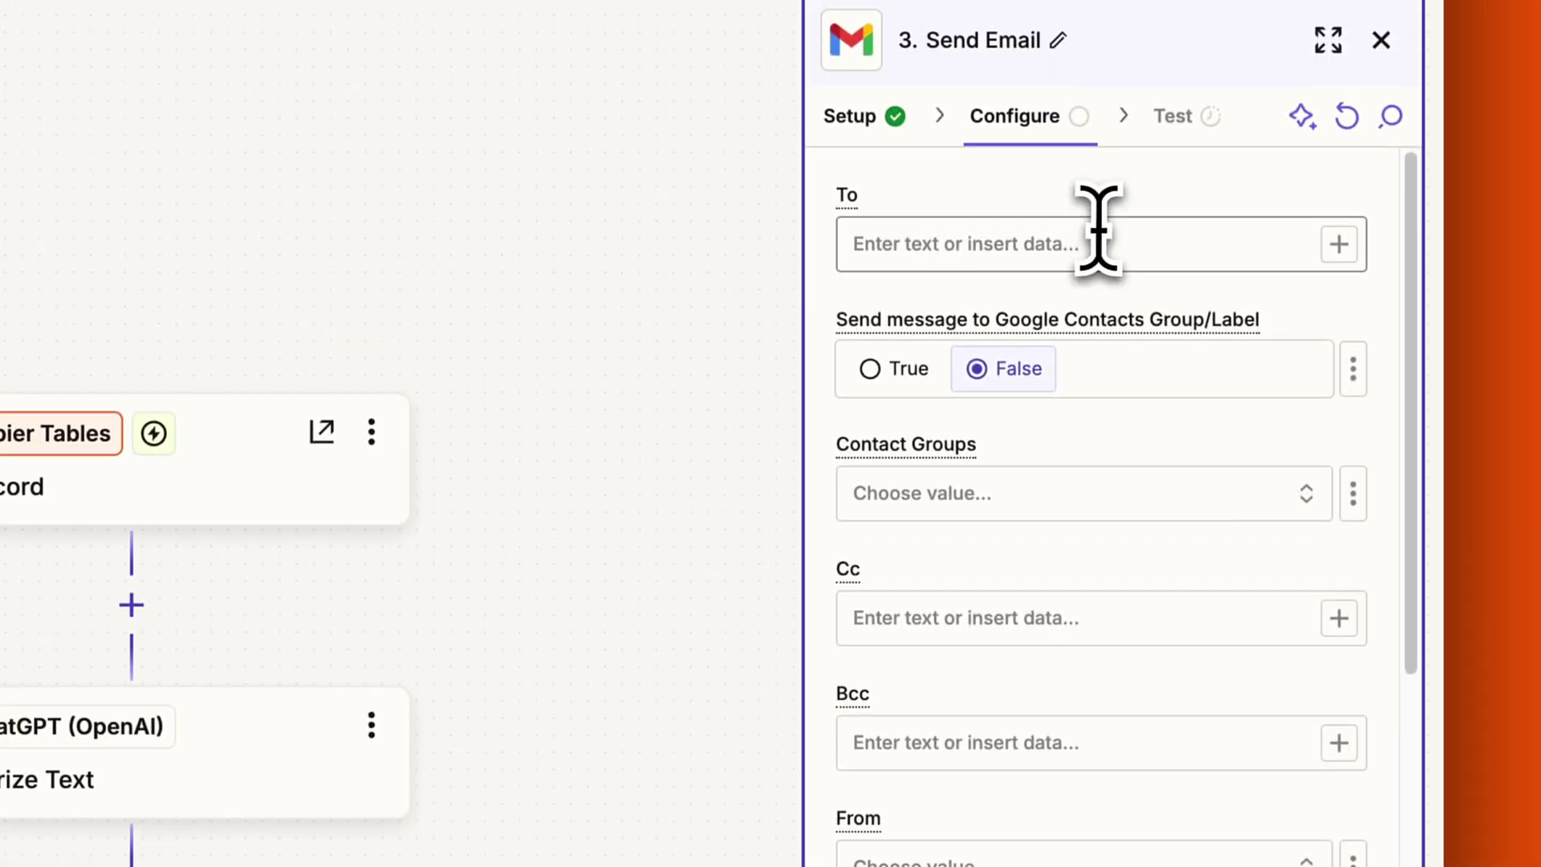
# Enter the recipient's e-mail address and insert the record's Name into the subject.
pyautogui.click(1098, 241)
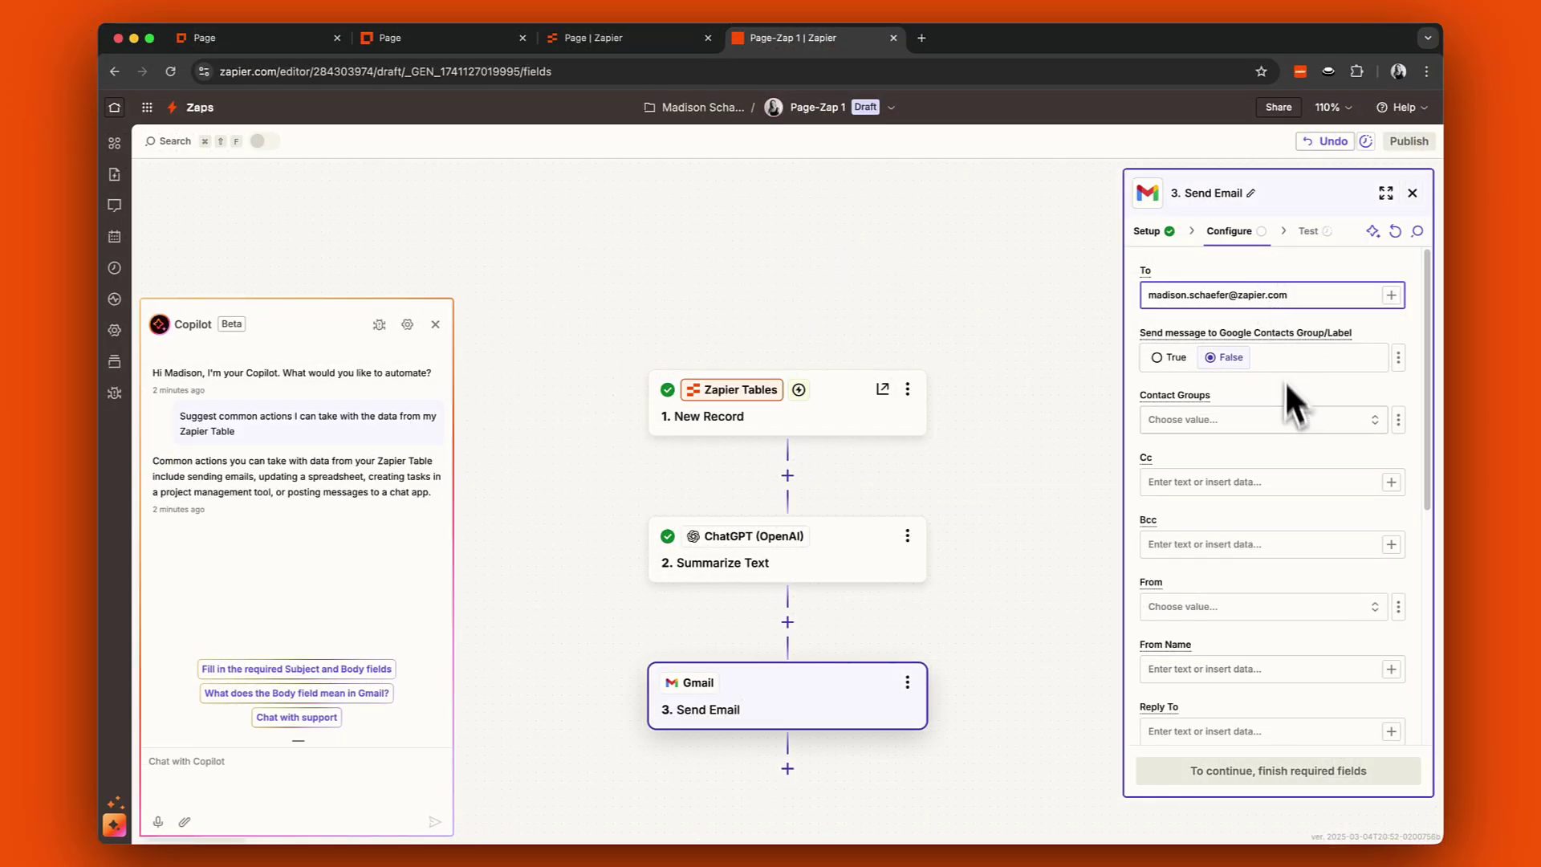
pyautogui.scroll(-5, 1295, 450)
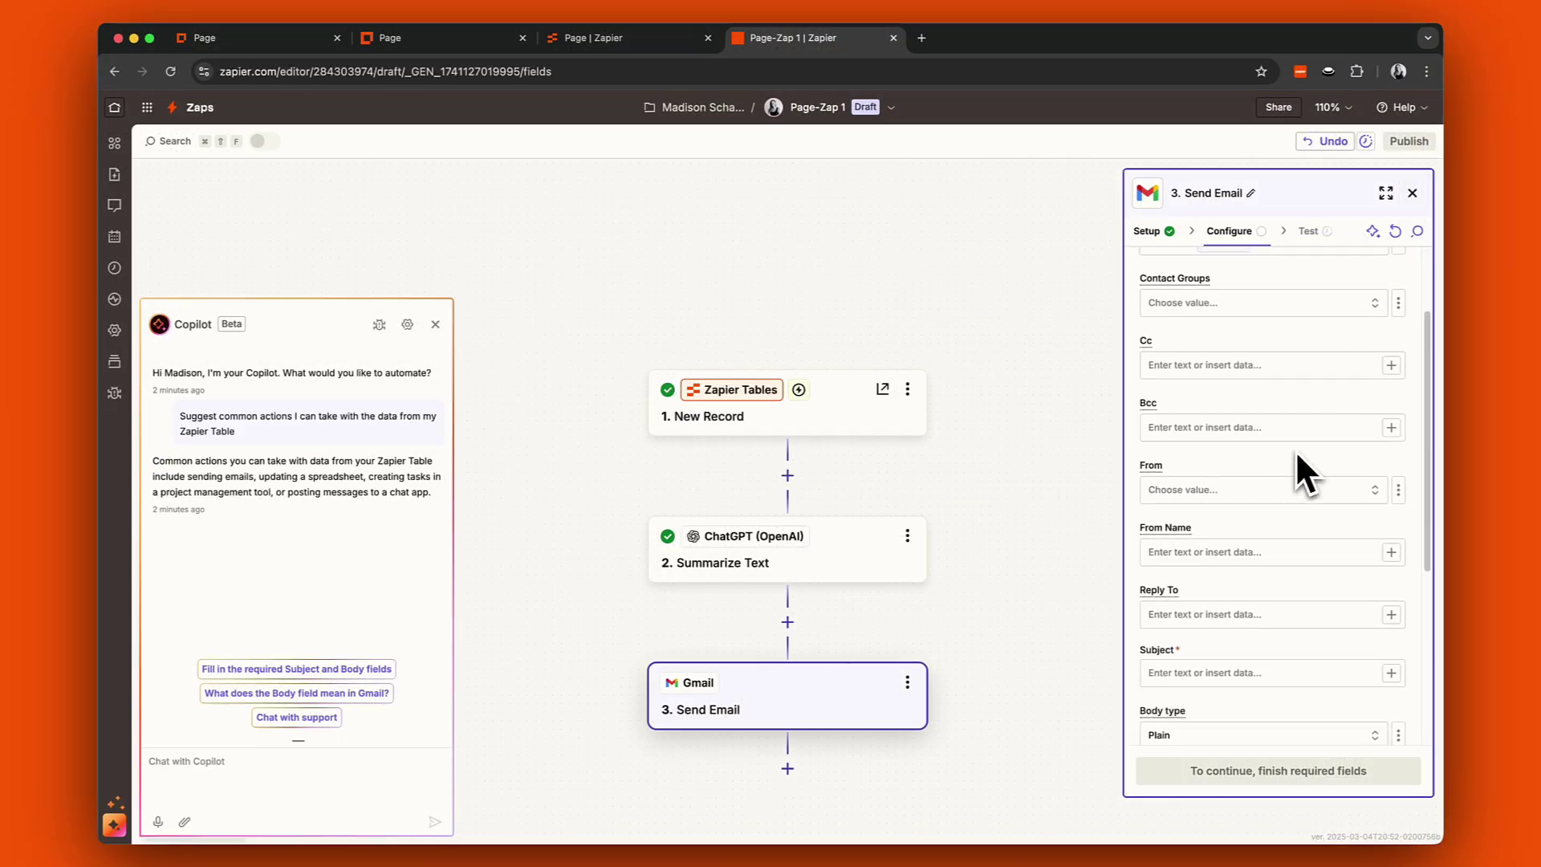
pyautogui.scroll(1, 1294, 450)
pyautogui.click(1353, 558)
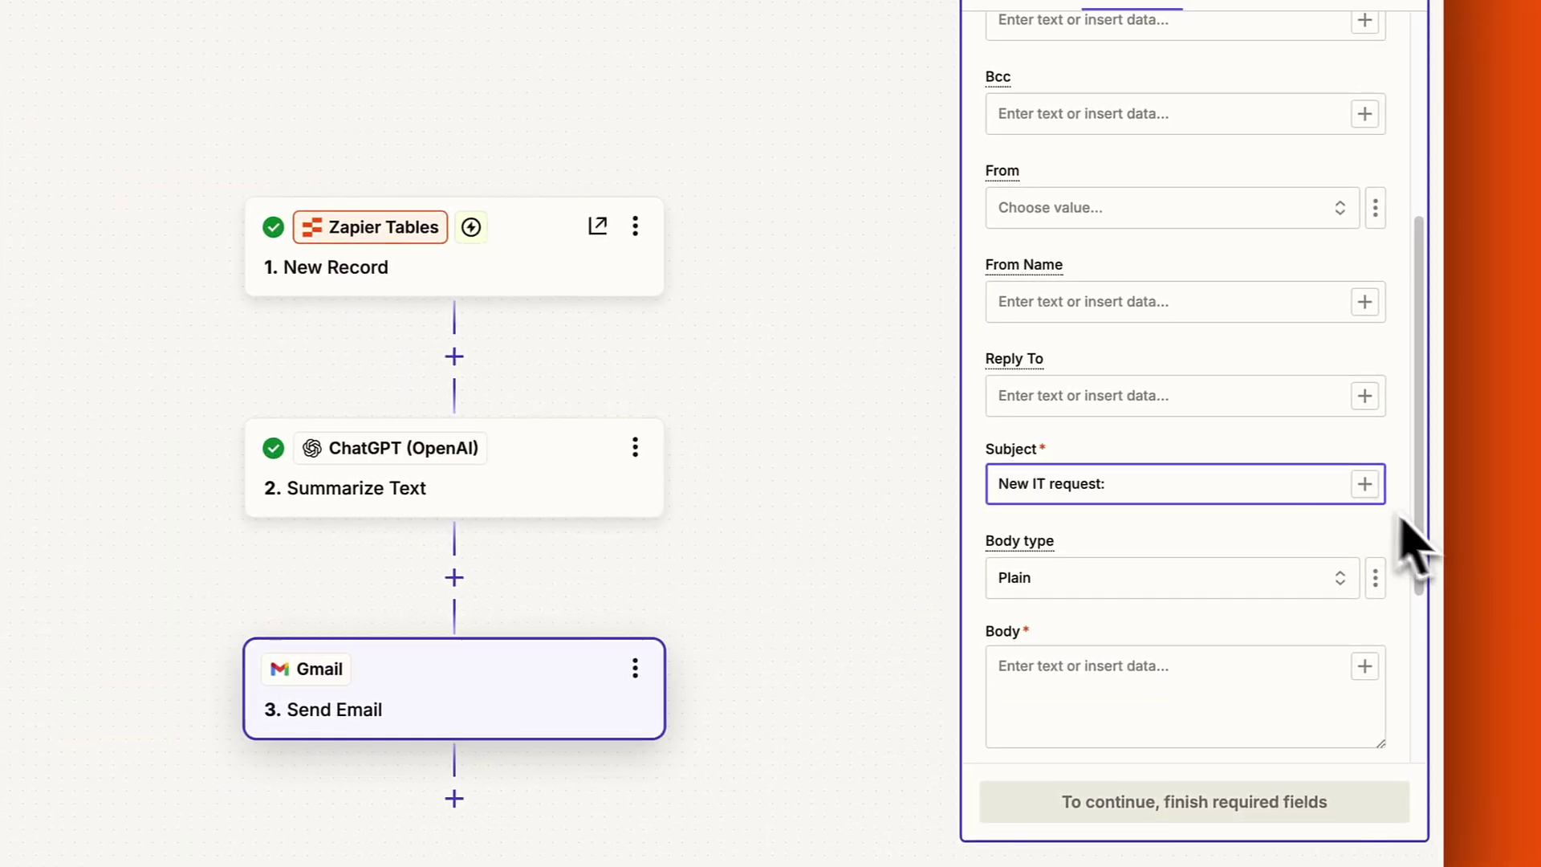
pyautogui.click(1364, 484)
pyautogui.click(733, 585)
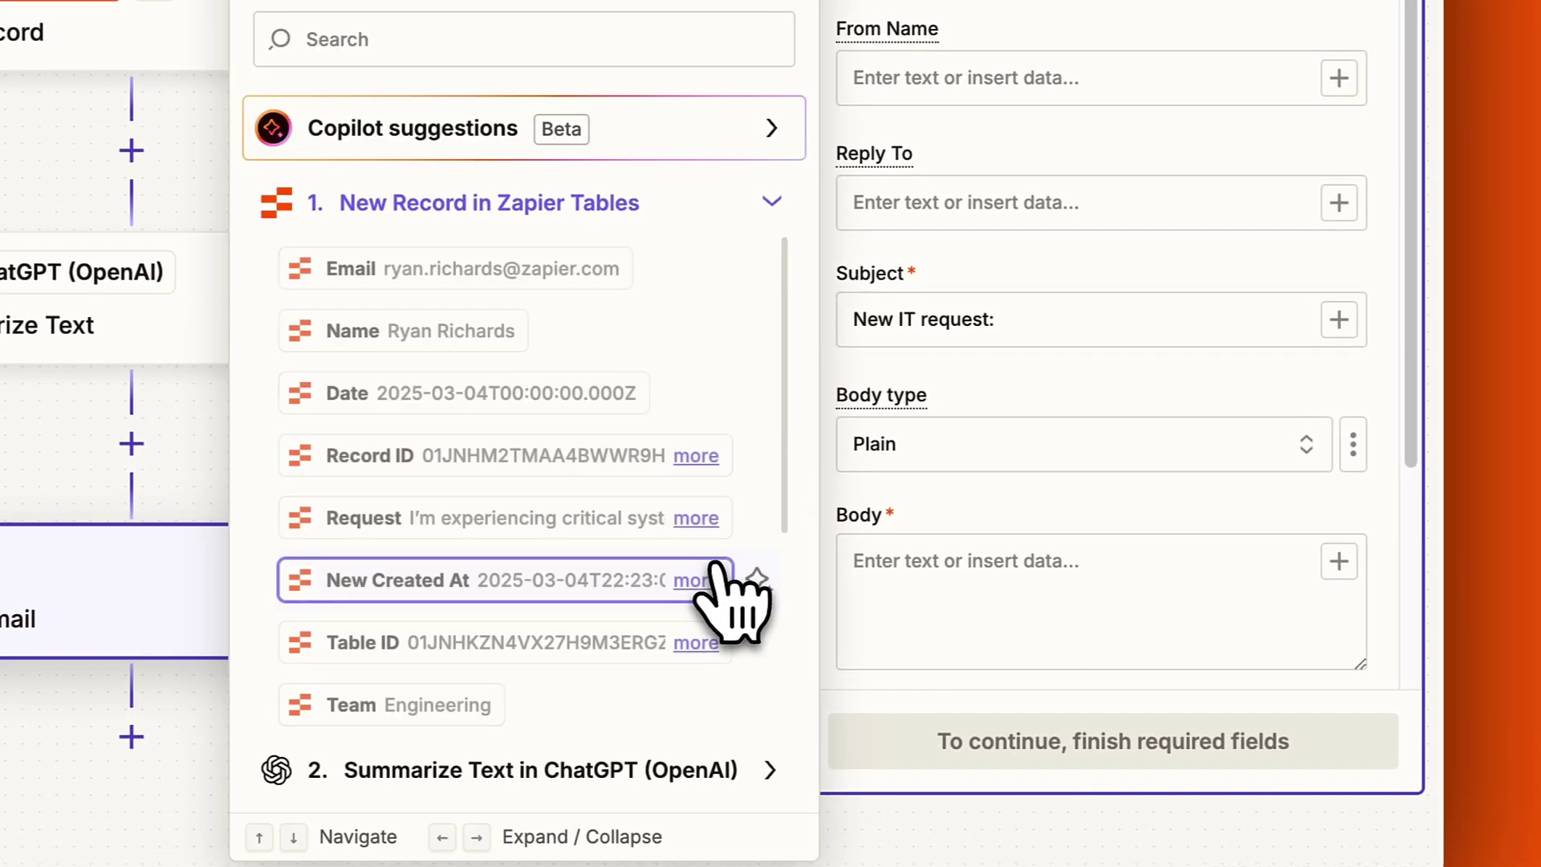
pyautogui.click(466, 331)
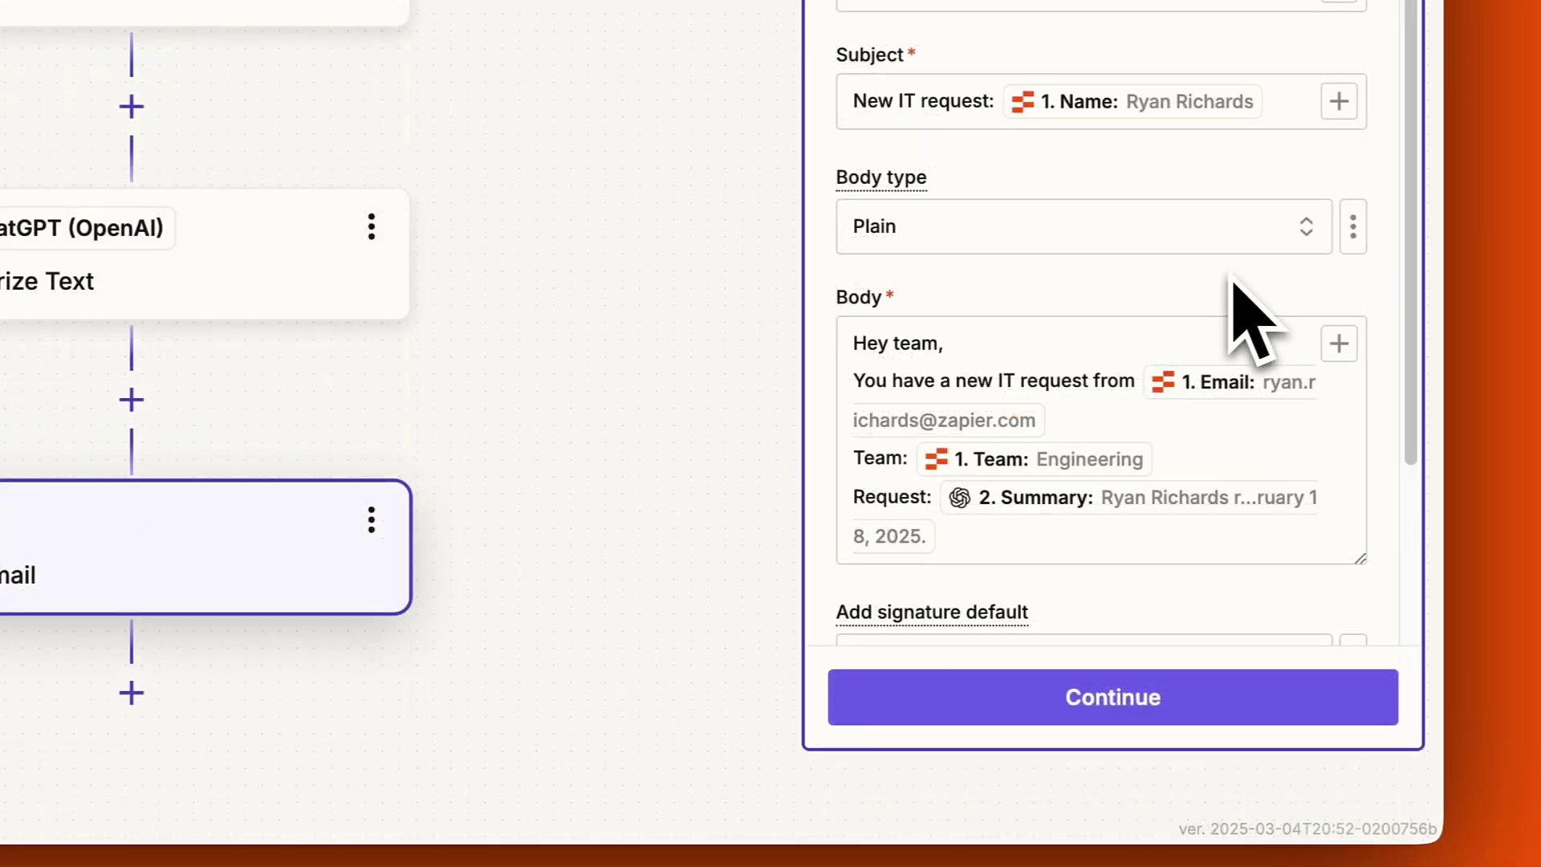
pyautogui.scroll(-5, 1233, 289)
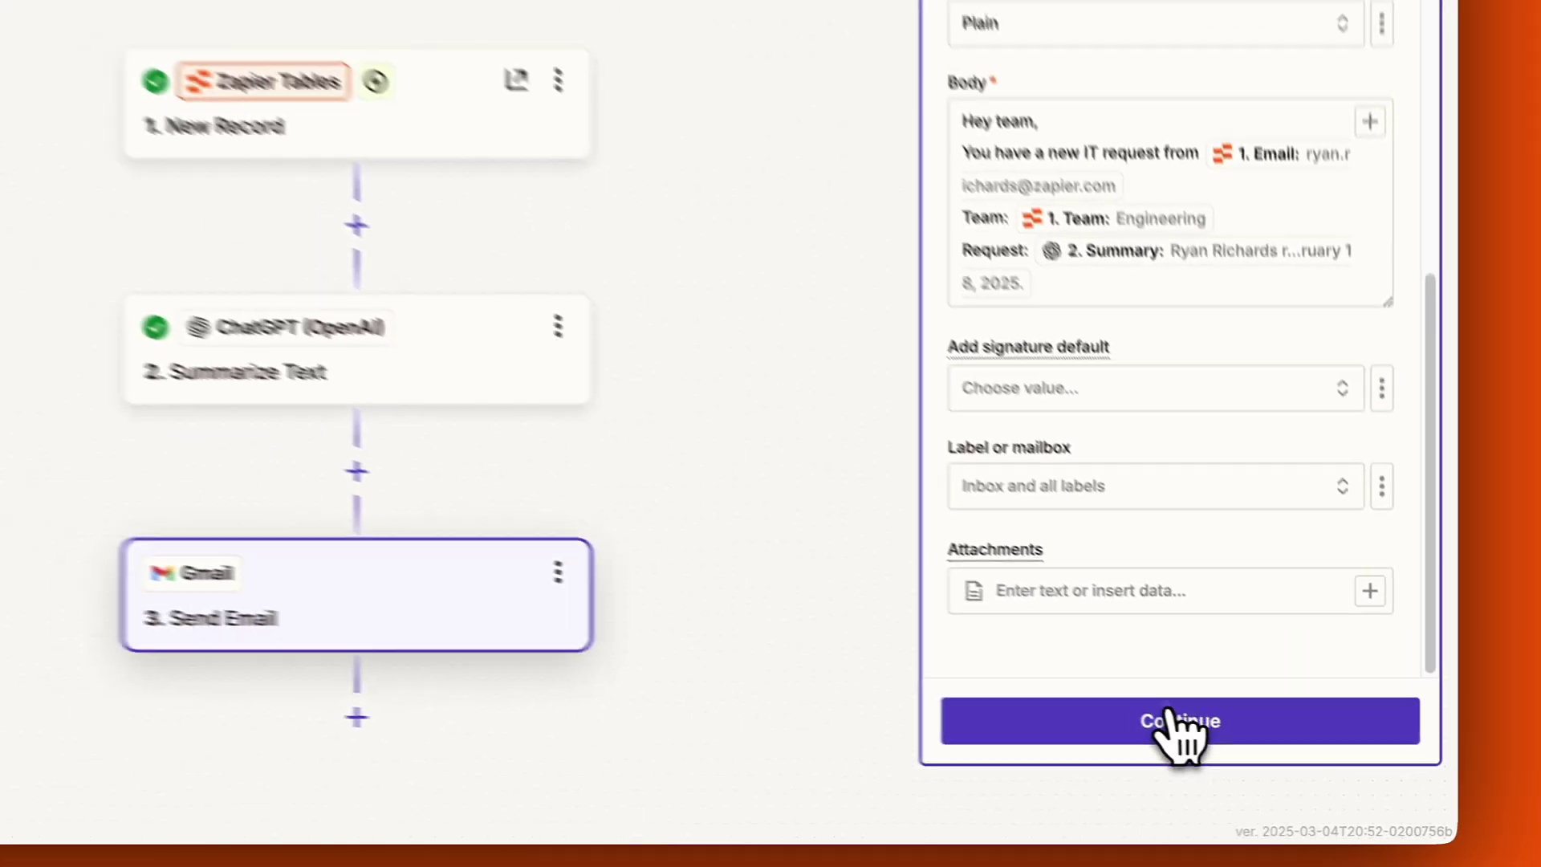
# Send a test email from the Gmail step and open the received New IT request email.
pyautogui.click(1113, 711)
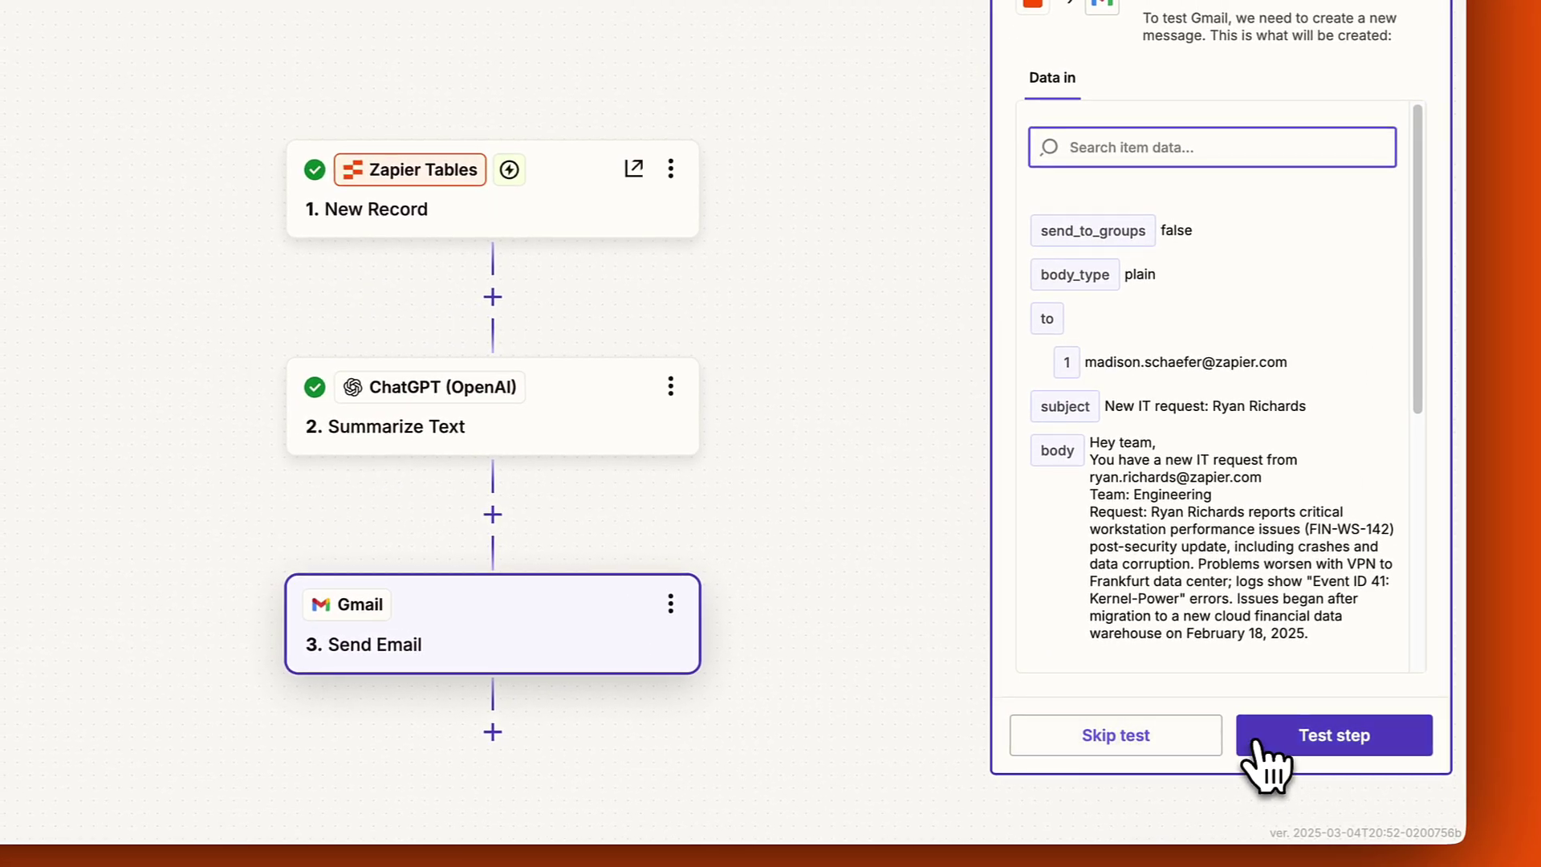
pyautogui.click(1254, 741)
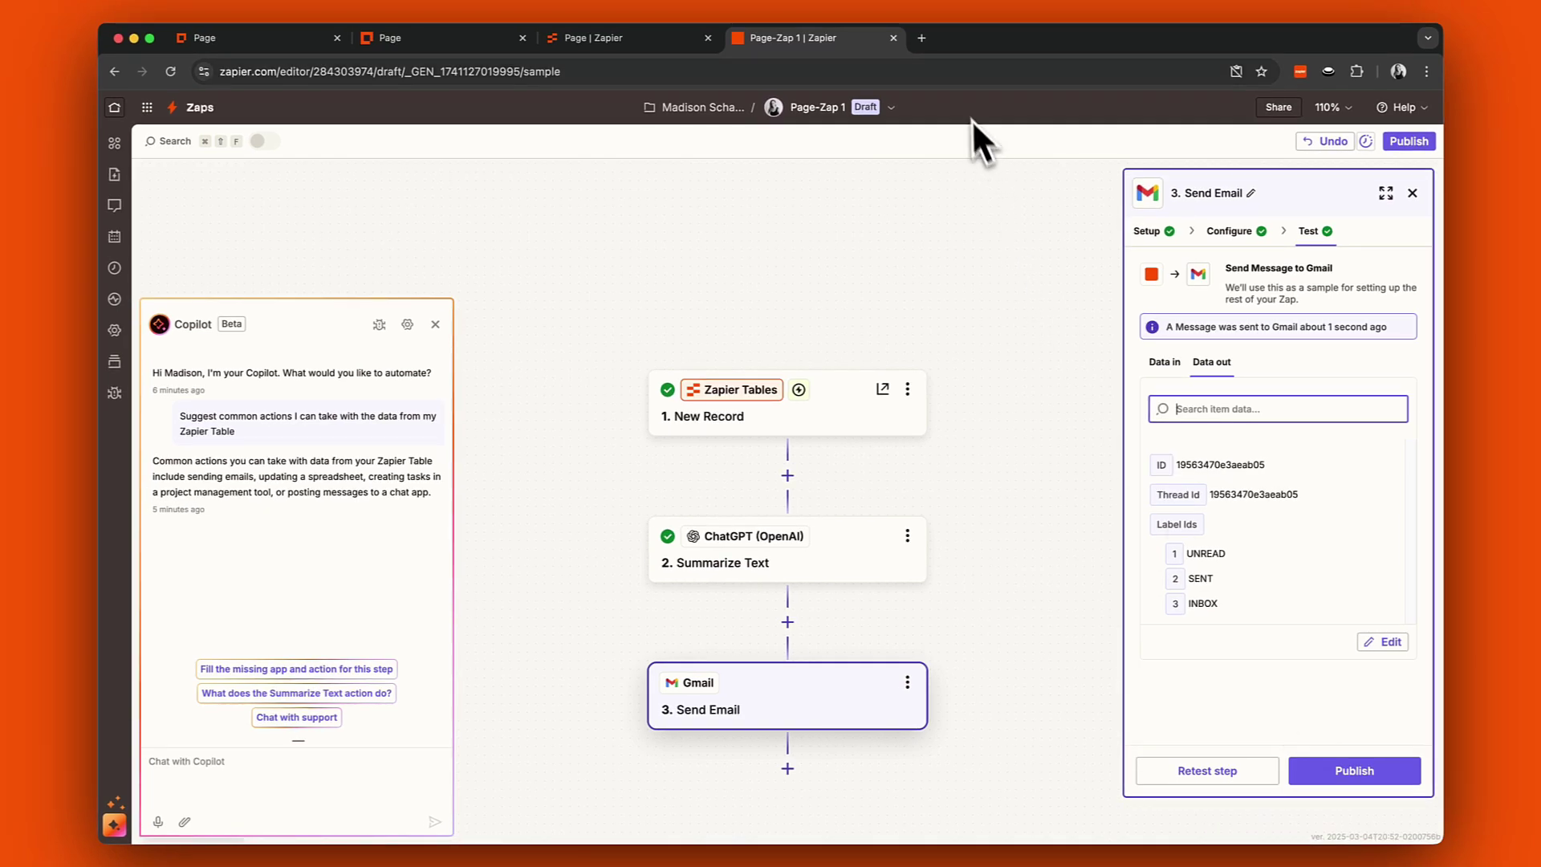
pyautogui.click(921, 38)
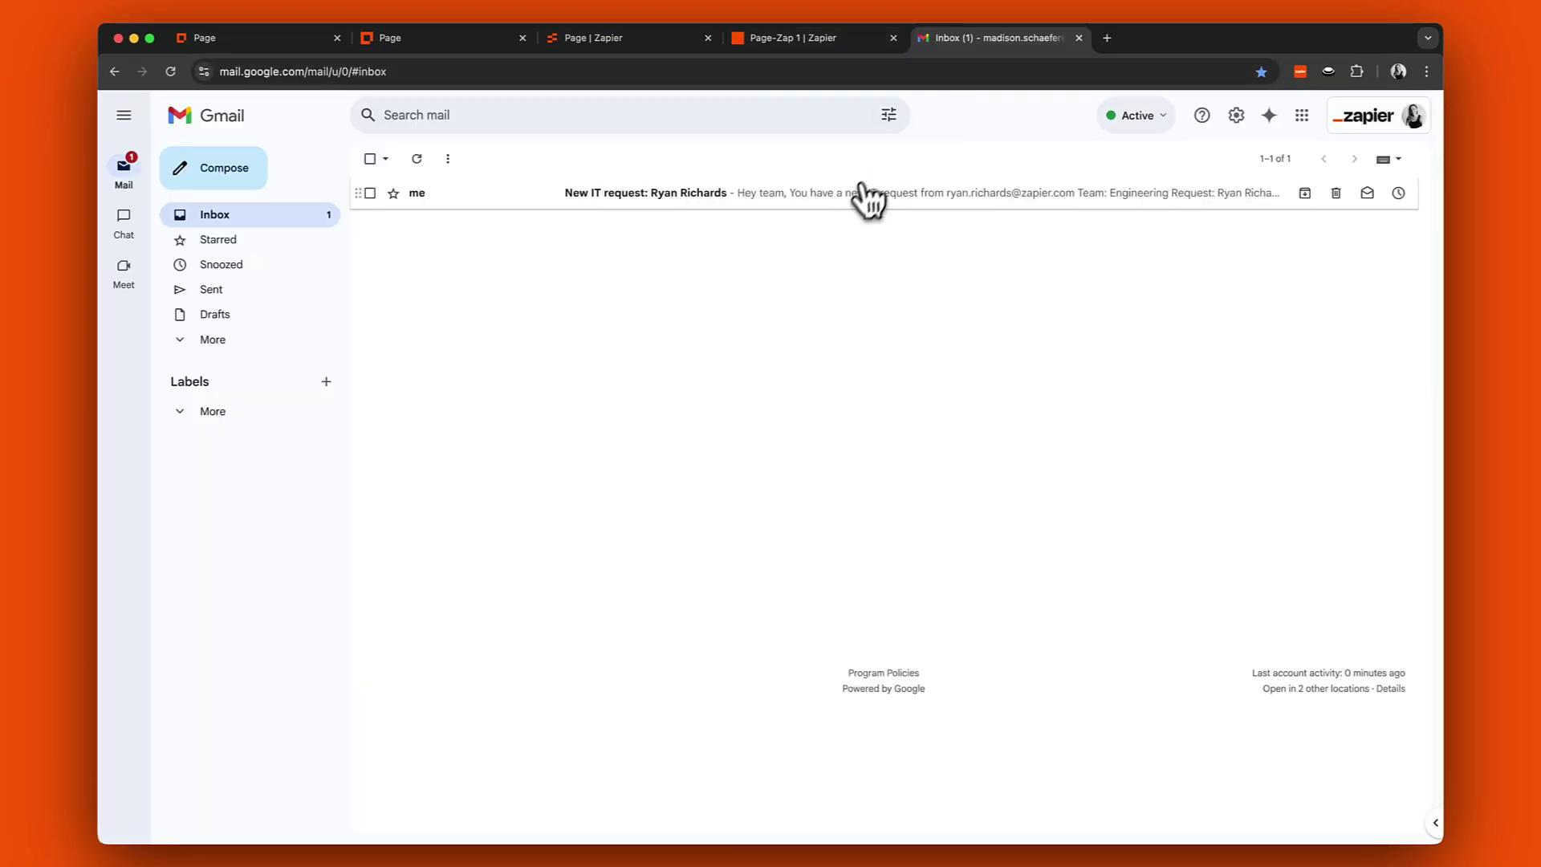
pyautogui.click(859, 196)
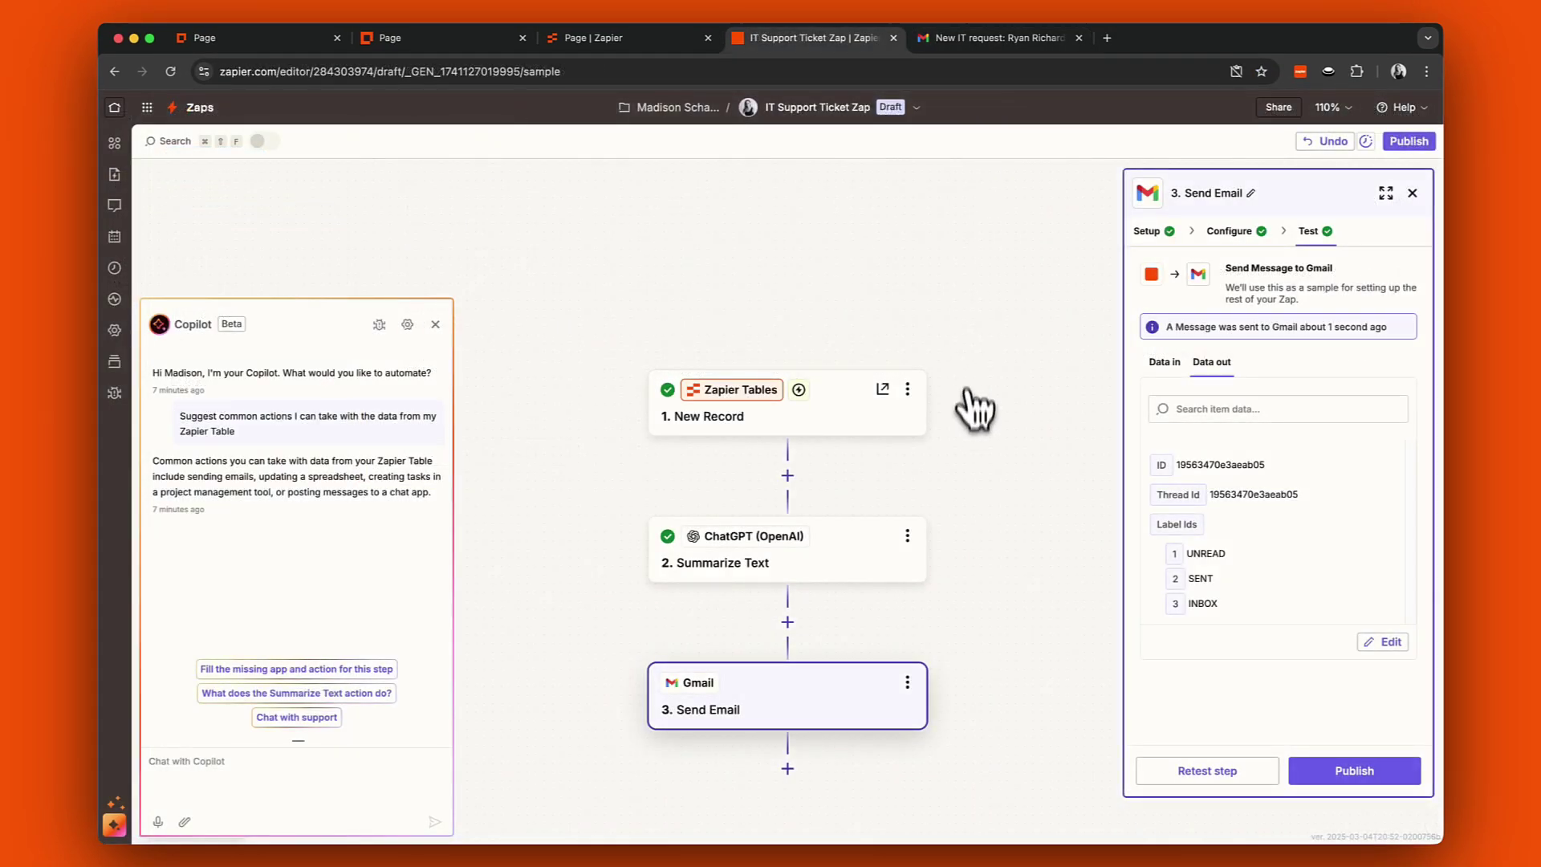
# Publish the IT Support Ticket Zap, then view the template library grouped by app.
pyautogui.click(1324, 772)
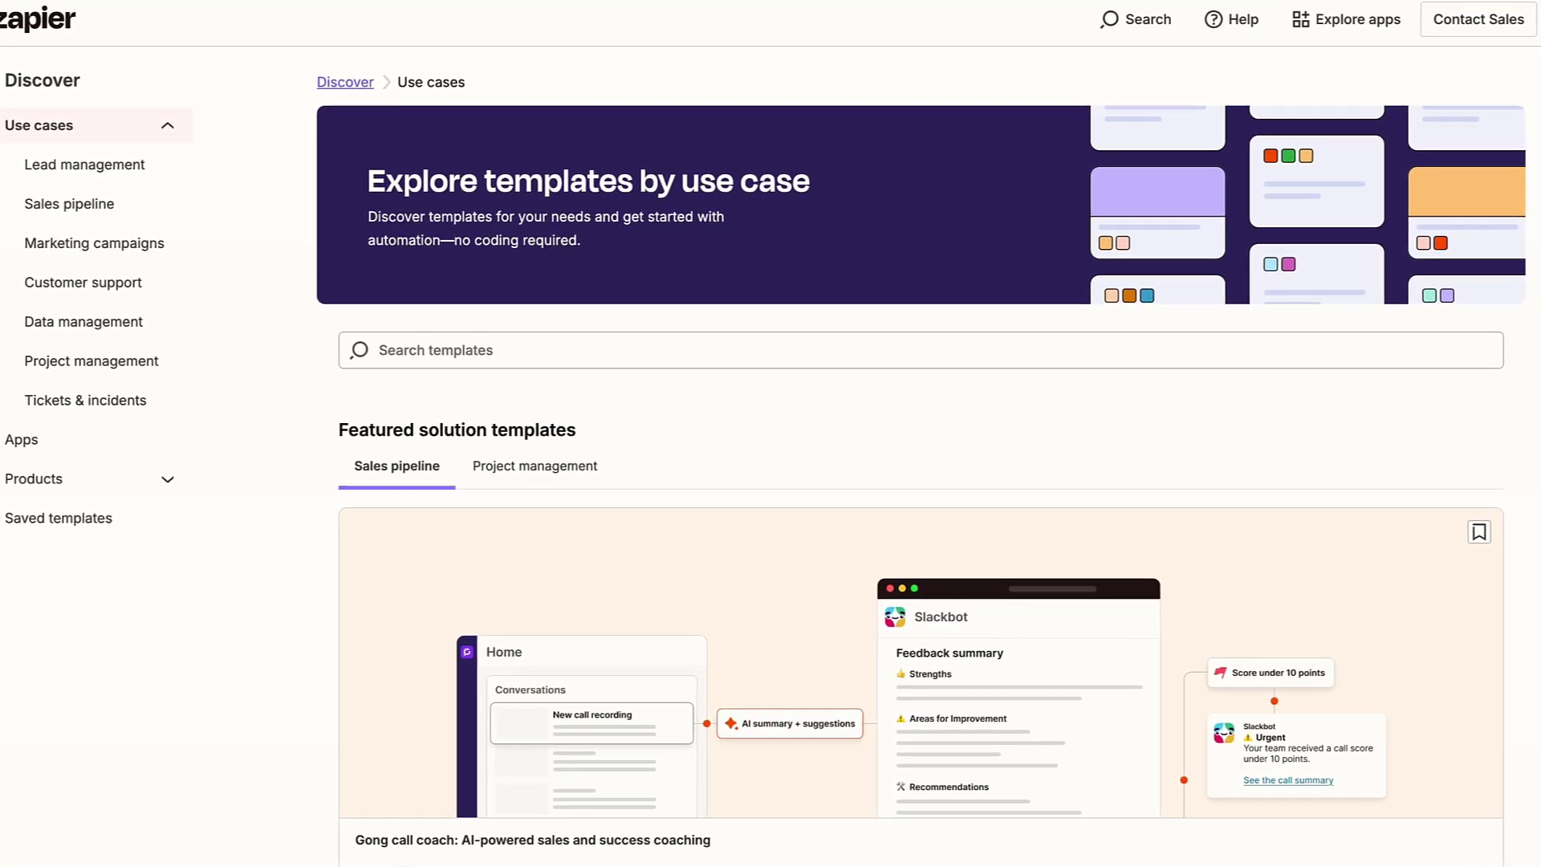
pyautogui.scroll(-10, 923, 433)
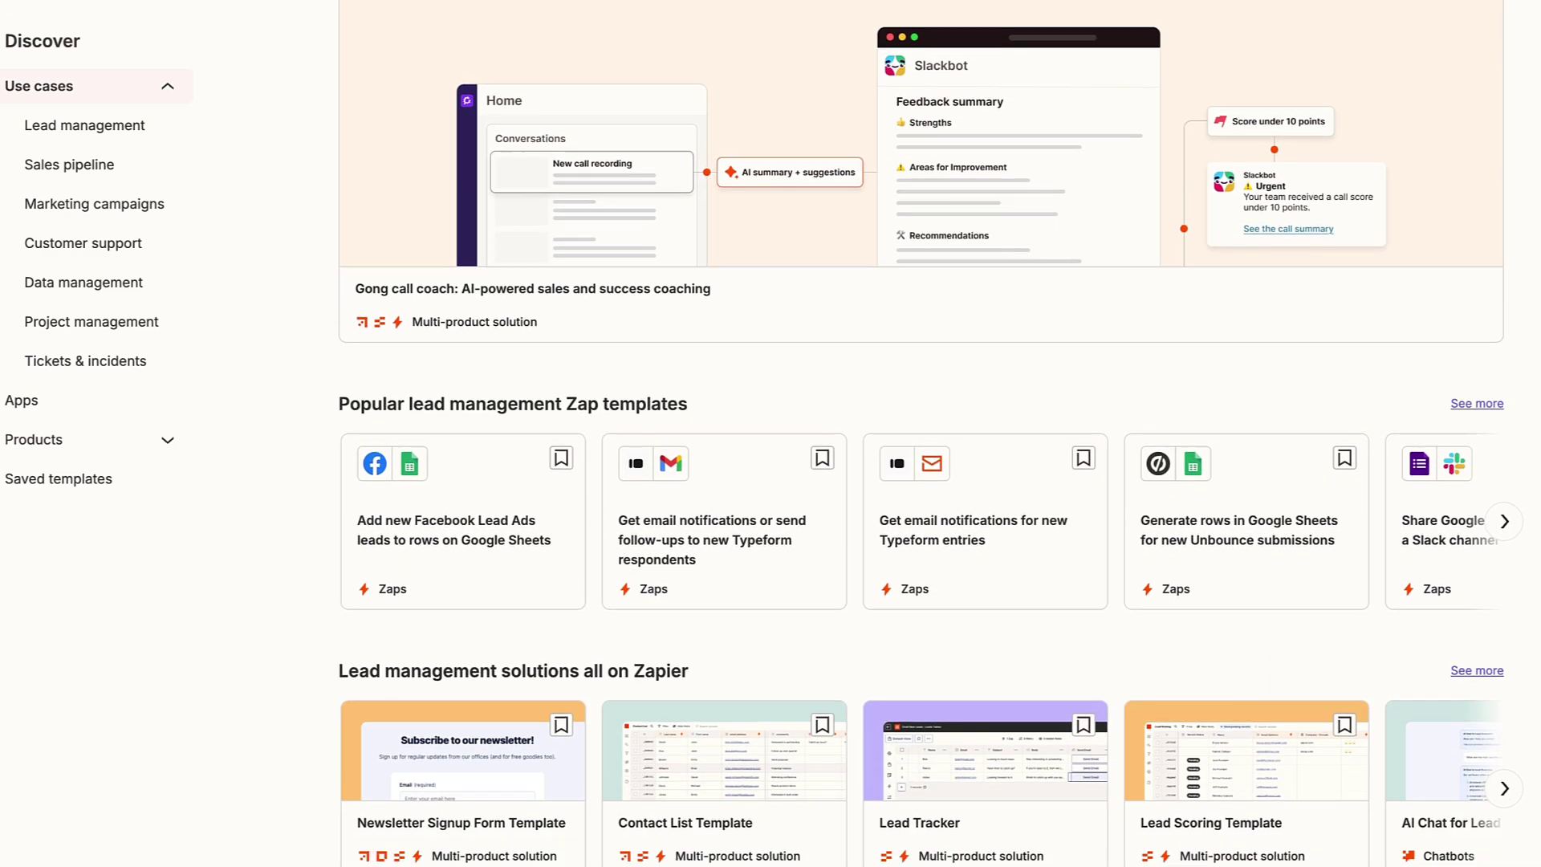
pyautogui.scroll(-1, 923, 434)
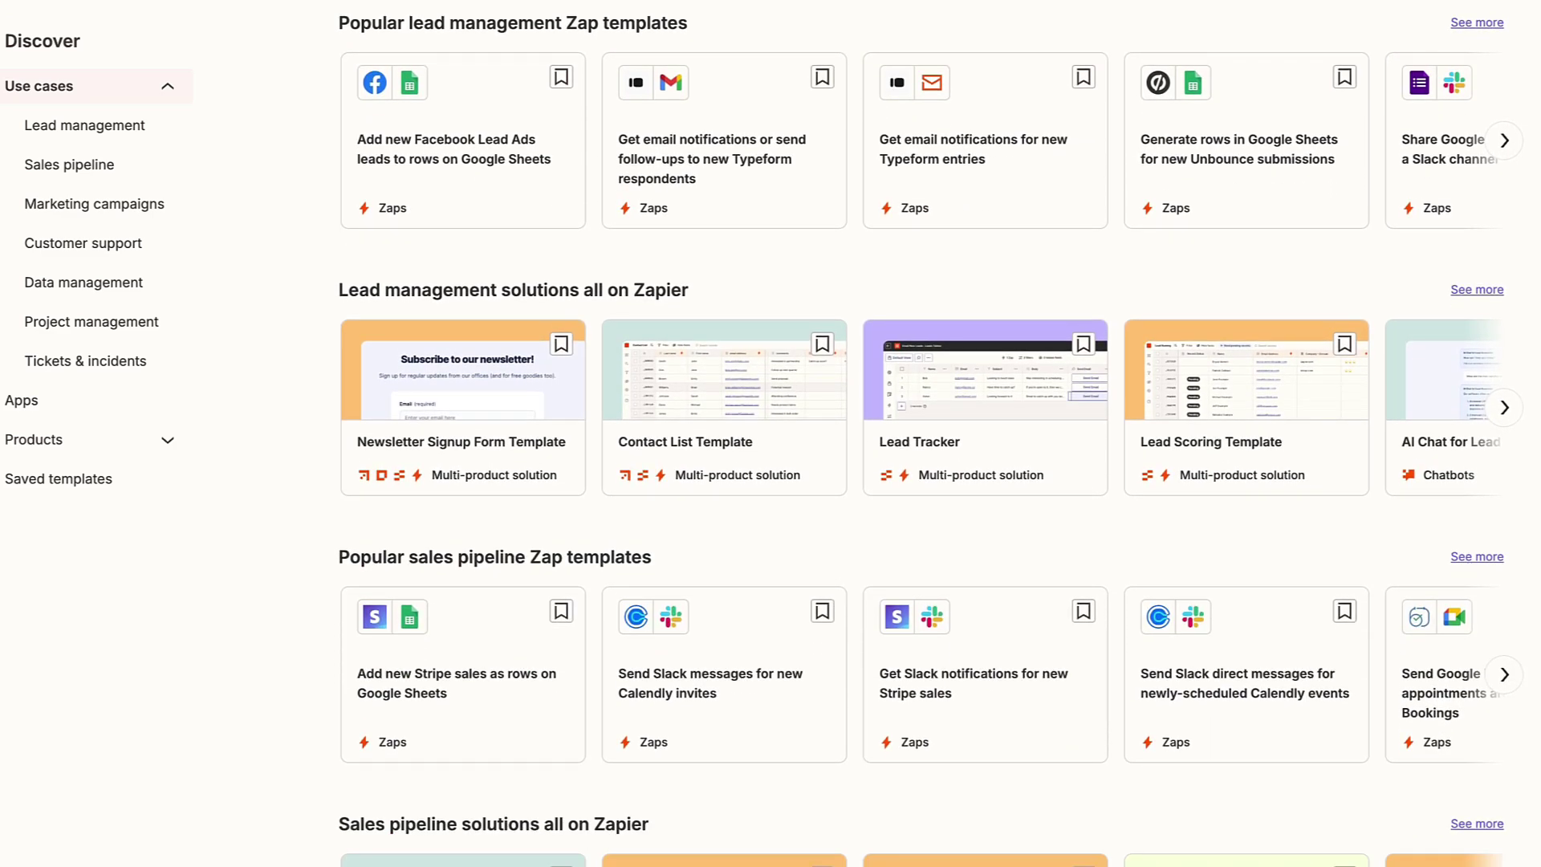
pyautogui.click(92, 400)
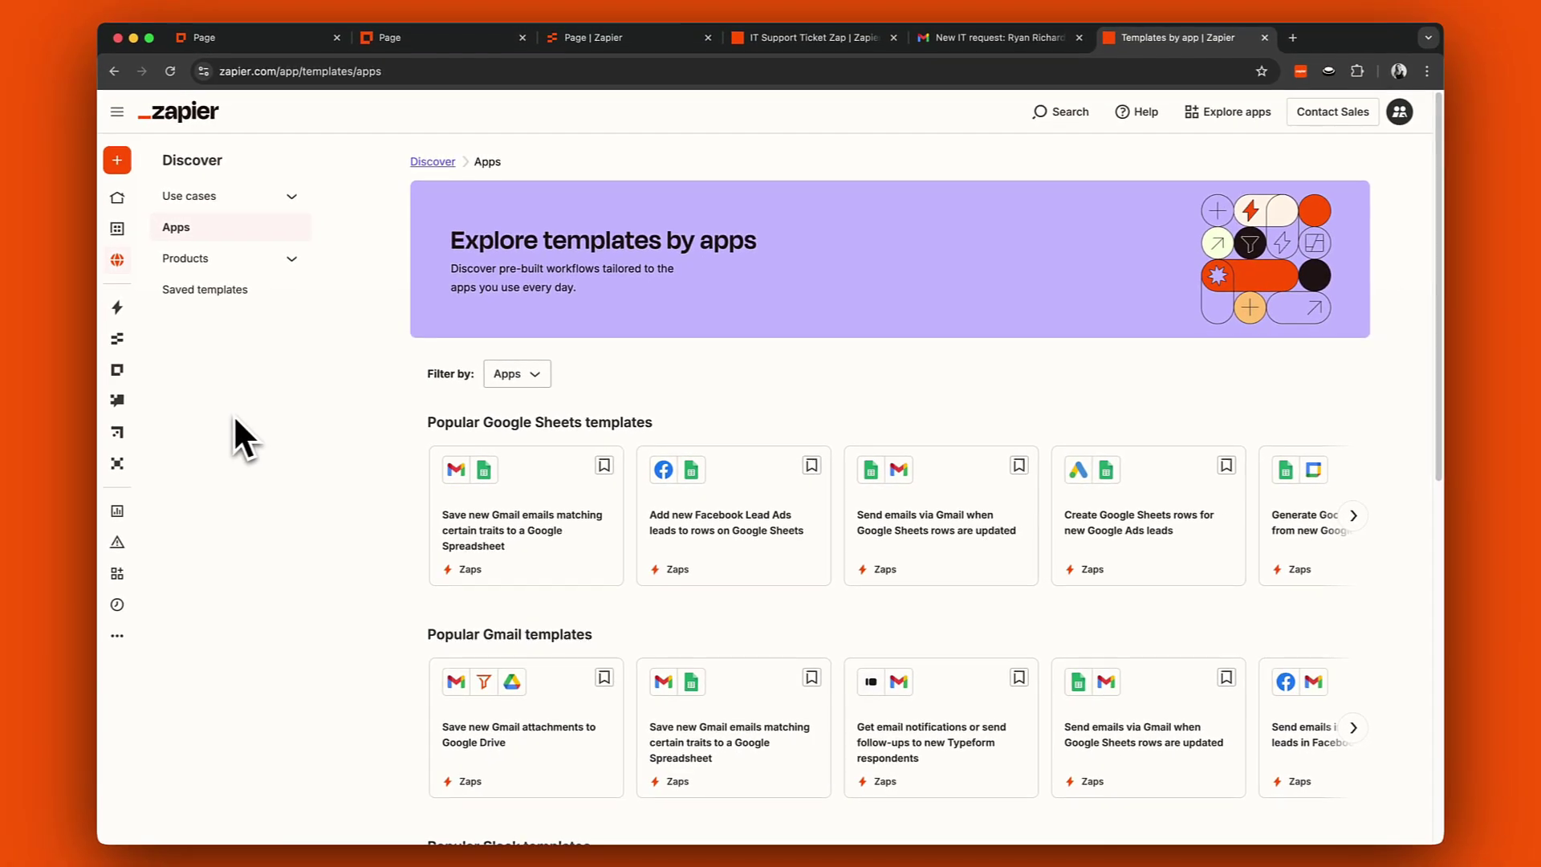